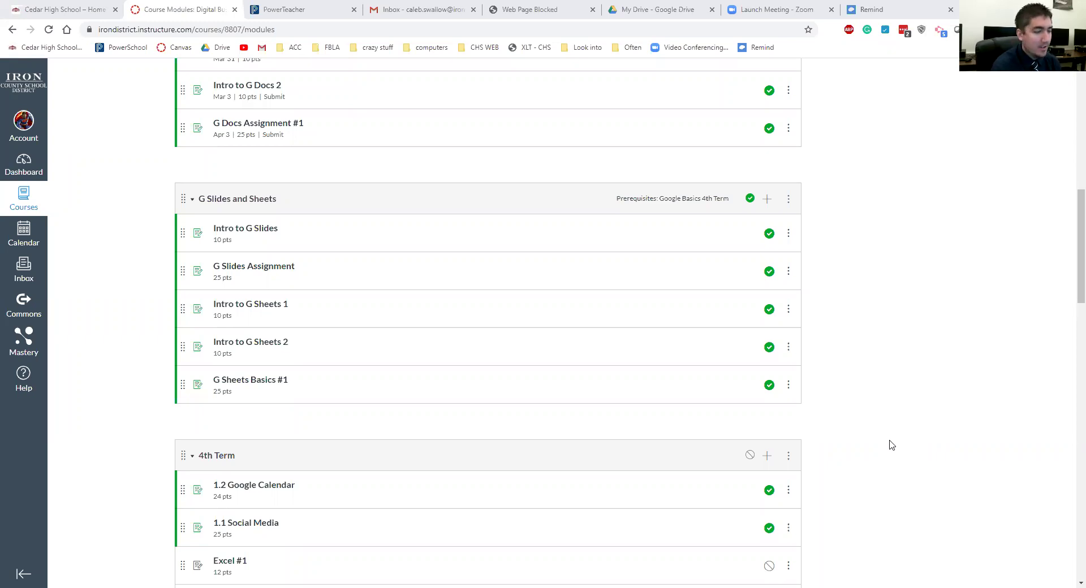
Add the existing assignment 1.1 Social Media to the G Slides and Sheets module without indentation
scroll(339, 241, up, 15)
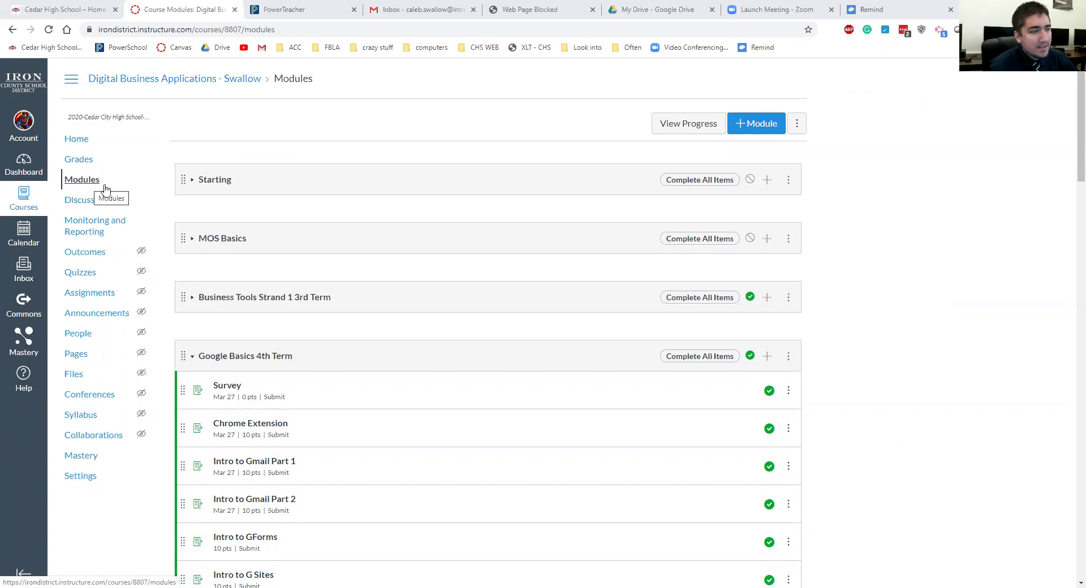
scroll(158, 232, down, 1)
scroll(575, 198, up, 1)
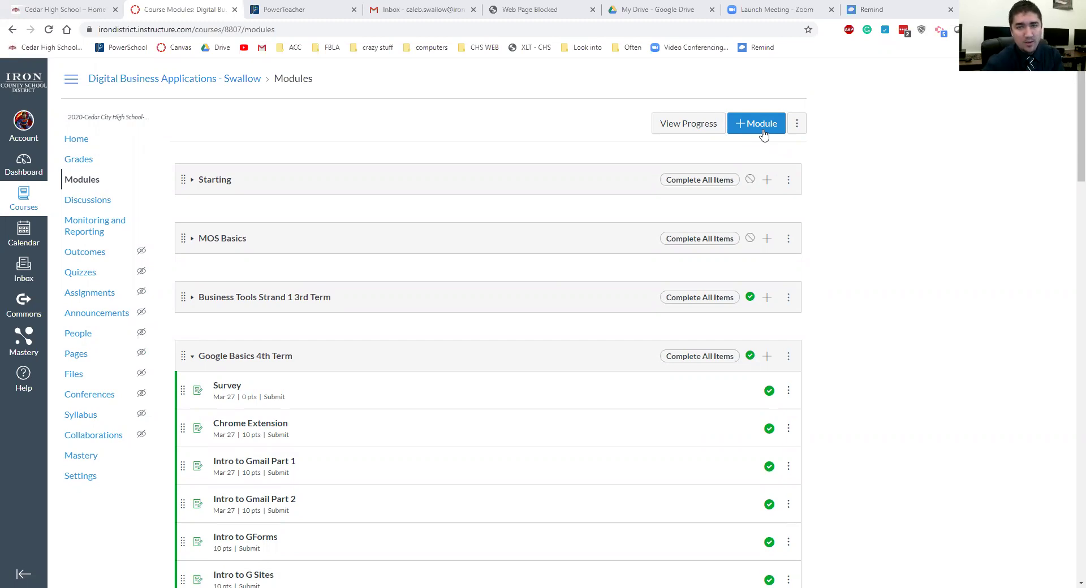
scroll(755, 145, down, 8)
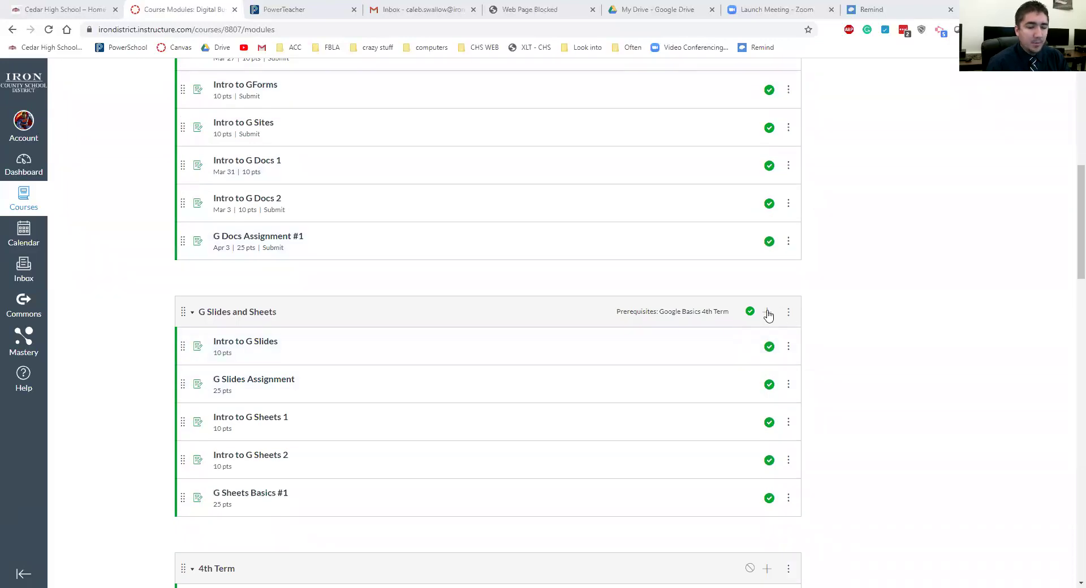
scroll(770, 316, up, 2)
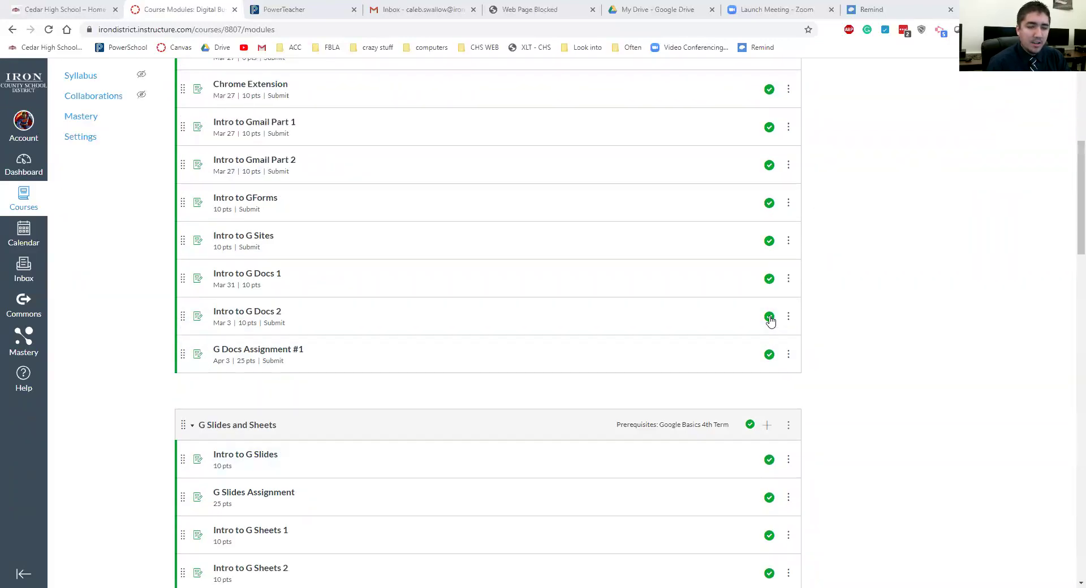
scroll(769, 316, down, 2)
click(768, 314)
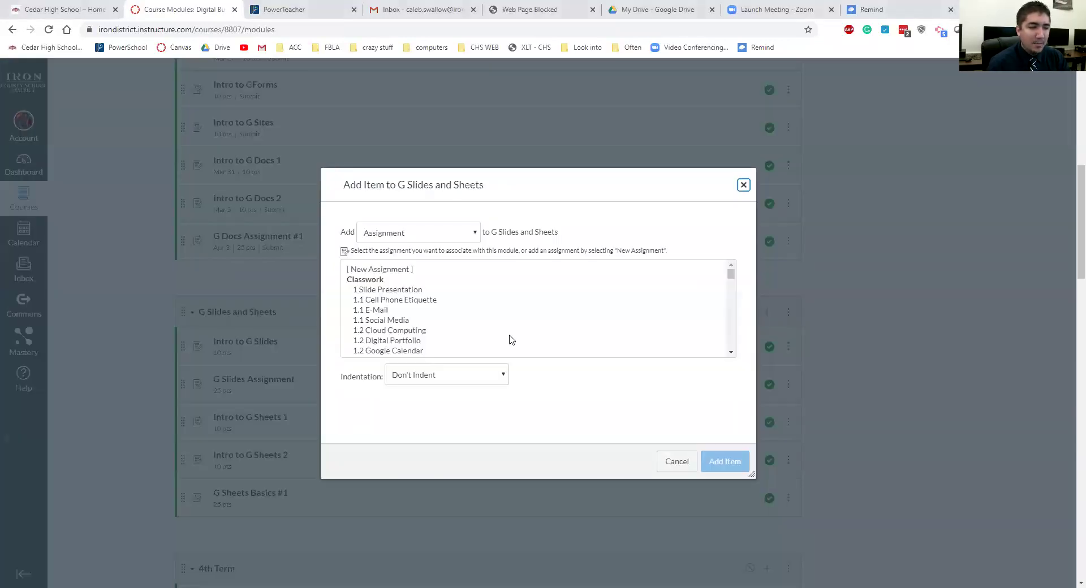
click(405, 233)
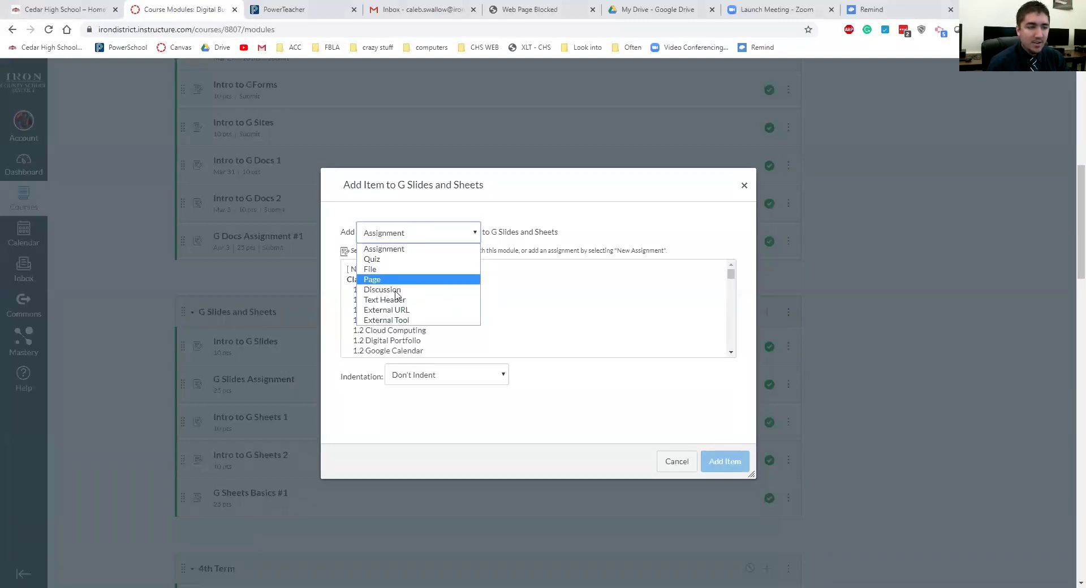
click(339, 286)
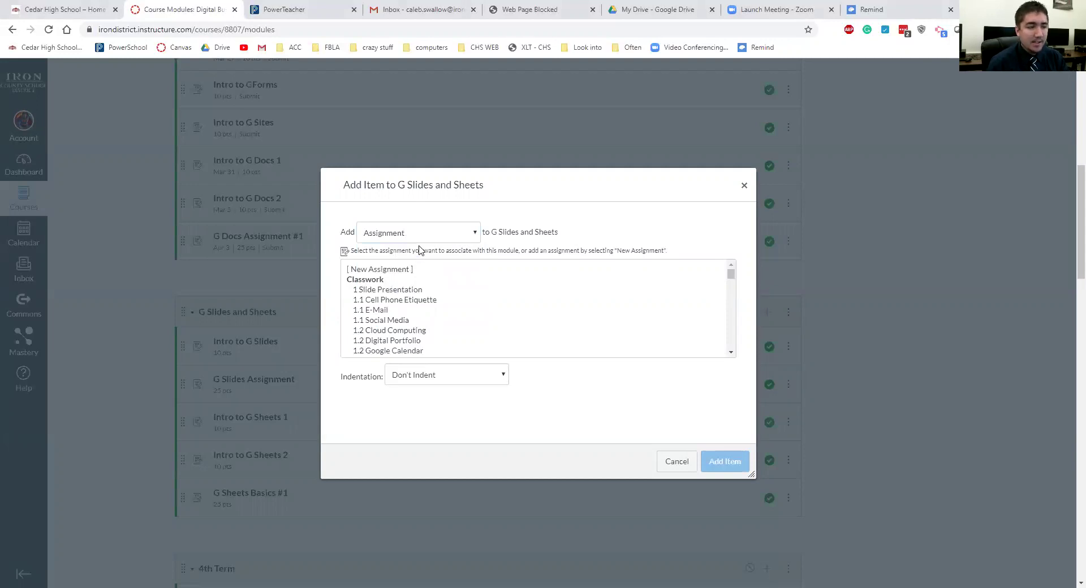
click(385, 322)
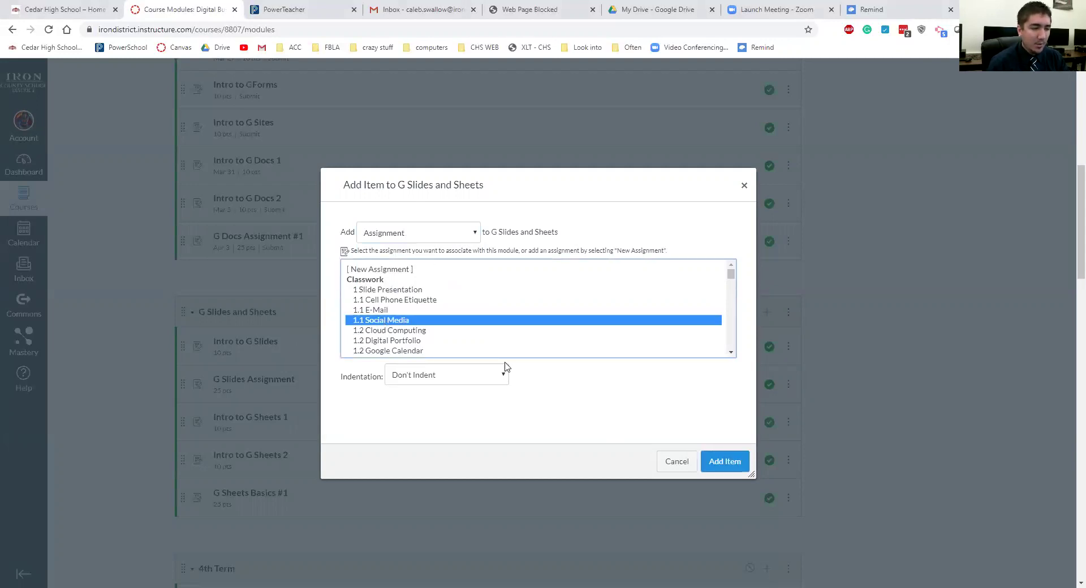
click(723, 463)
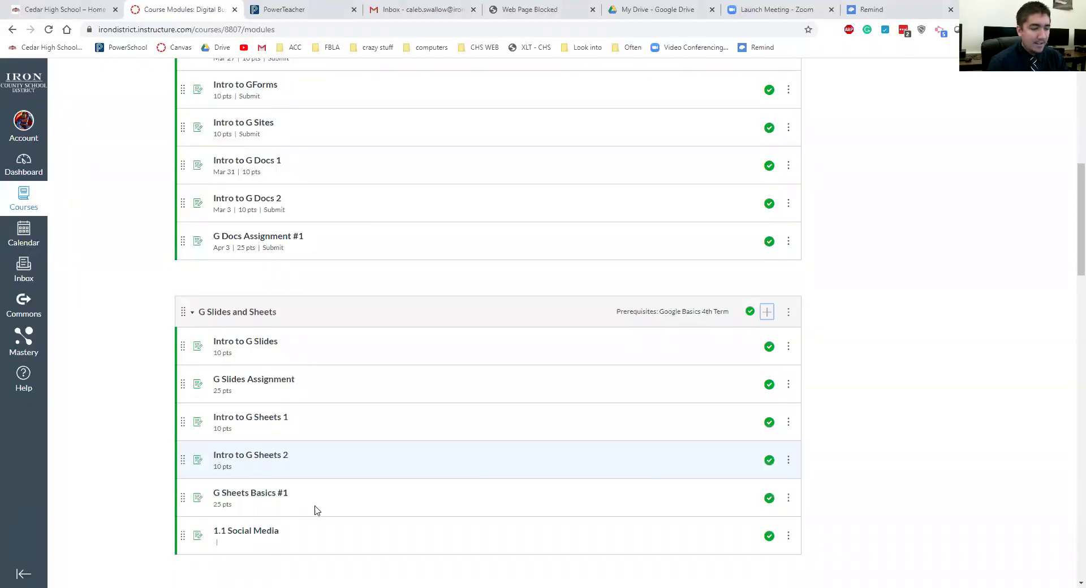
Remove the 1.1 Social Media assignment from the G Slides and Sheets module
scroll(306, 470, down, 2)
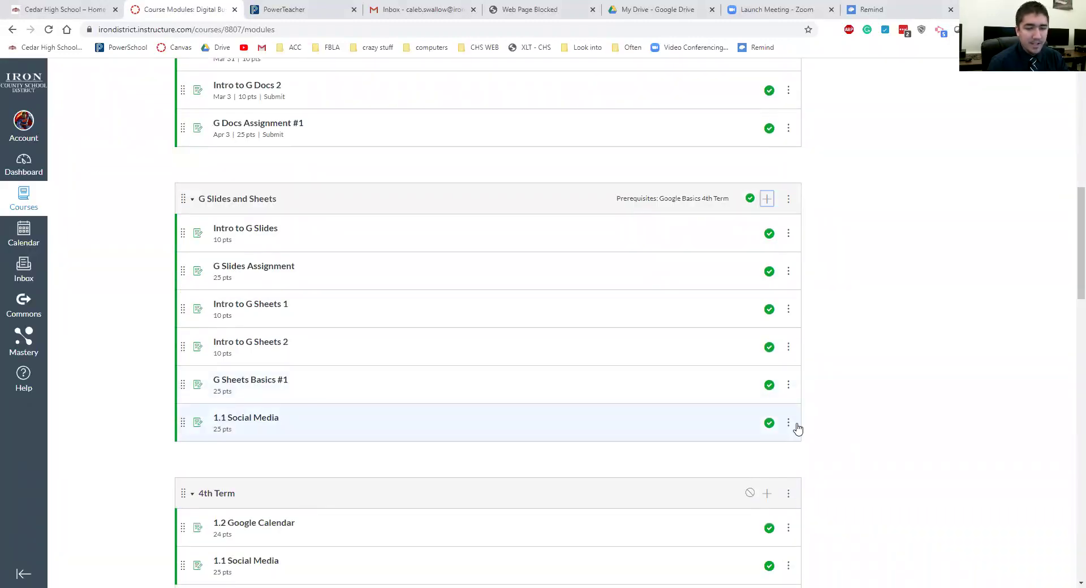
click(797, 428)
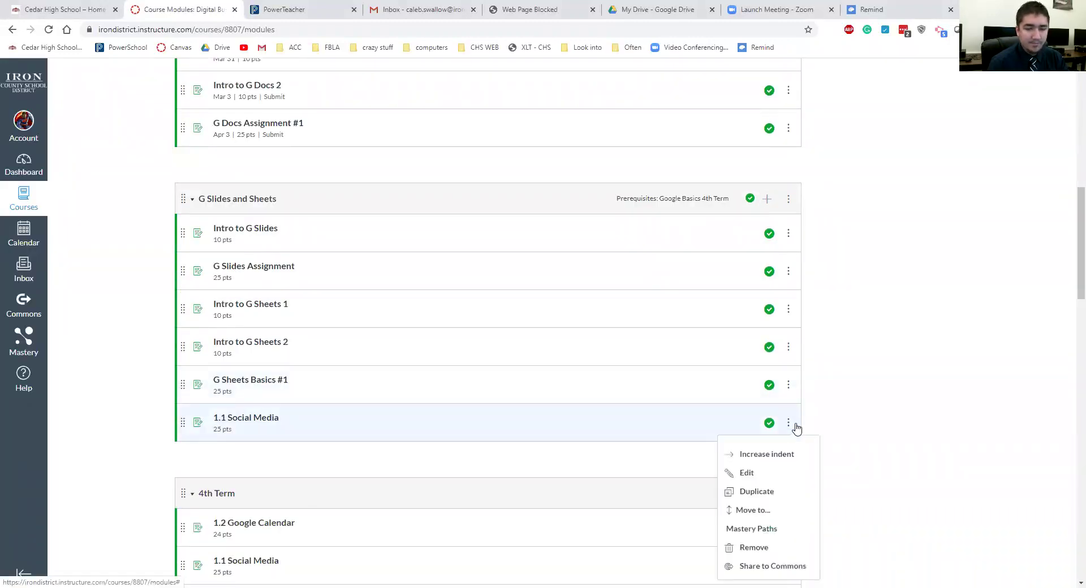
click(777, 549)
click(582, 97)
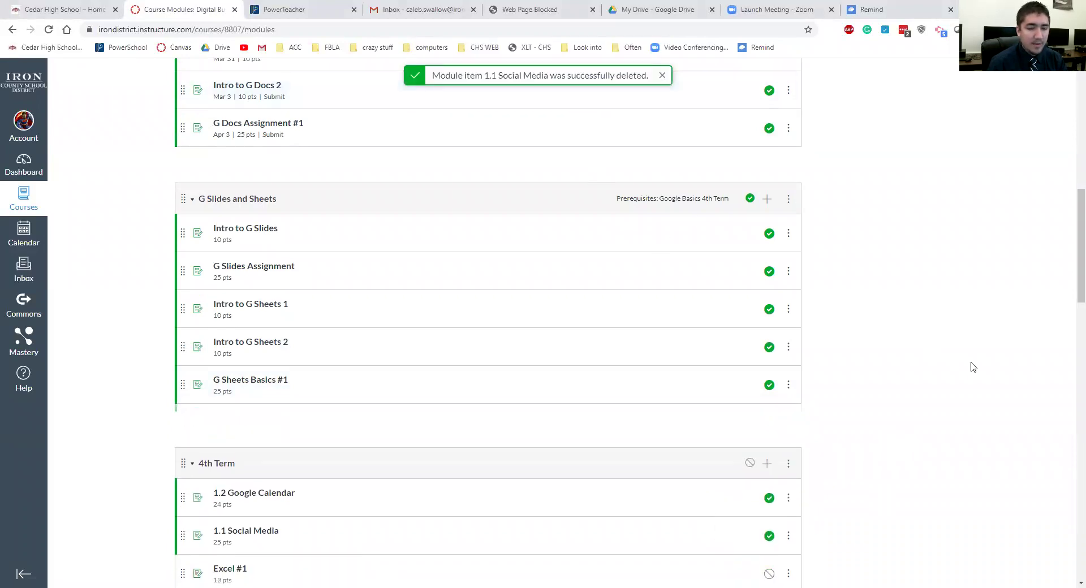
Unpublish G Sheets Basics #1 and publish it again, and check the available options for G Slides Assignment
click(768, 387)
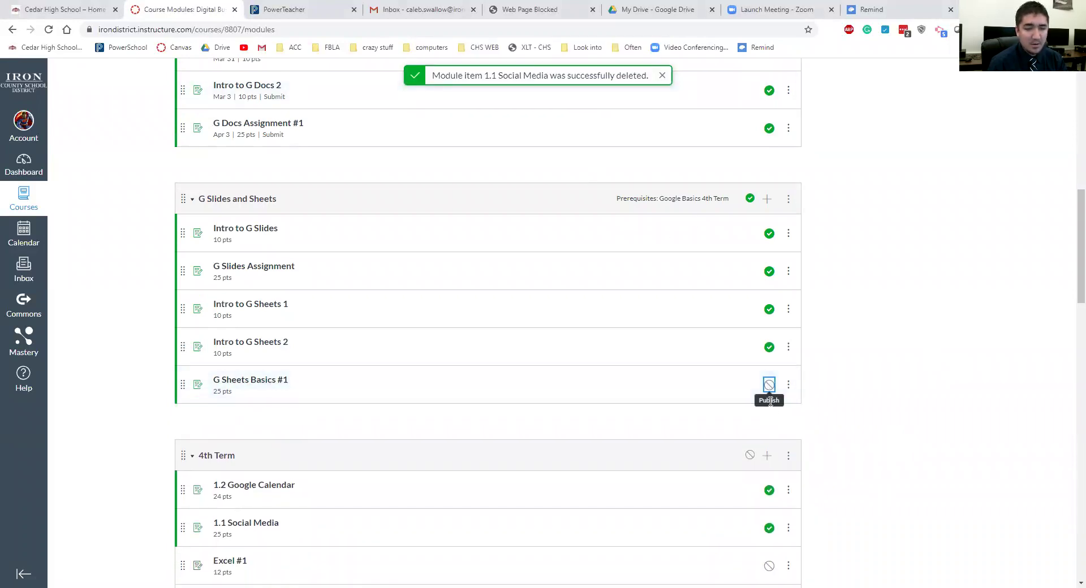
click(771, 387)
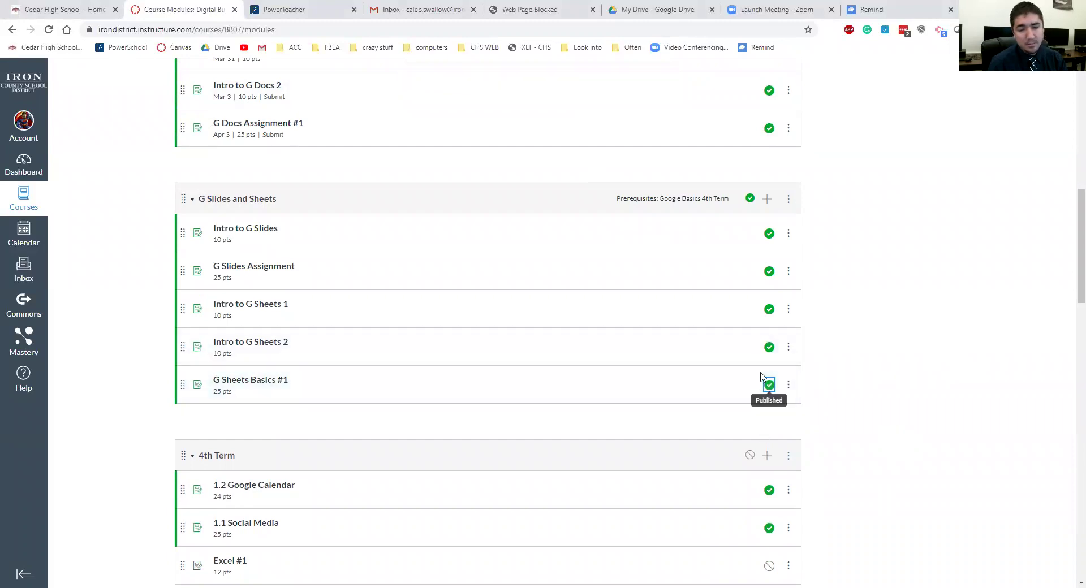
click(789, 271)
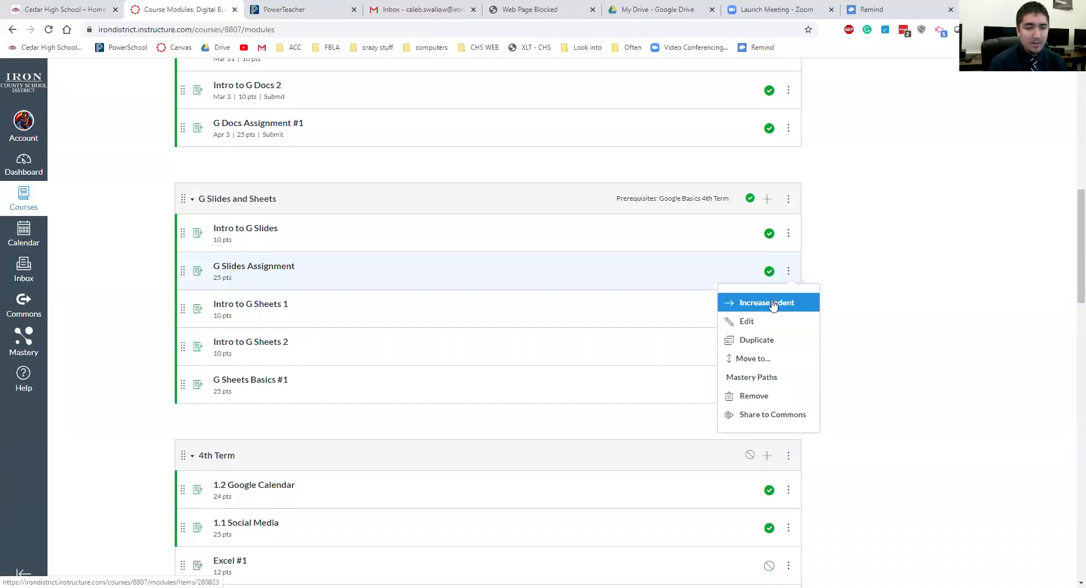
click(862, 316)
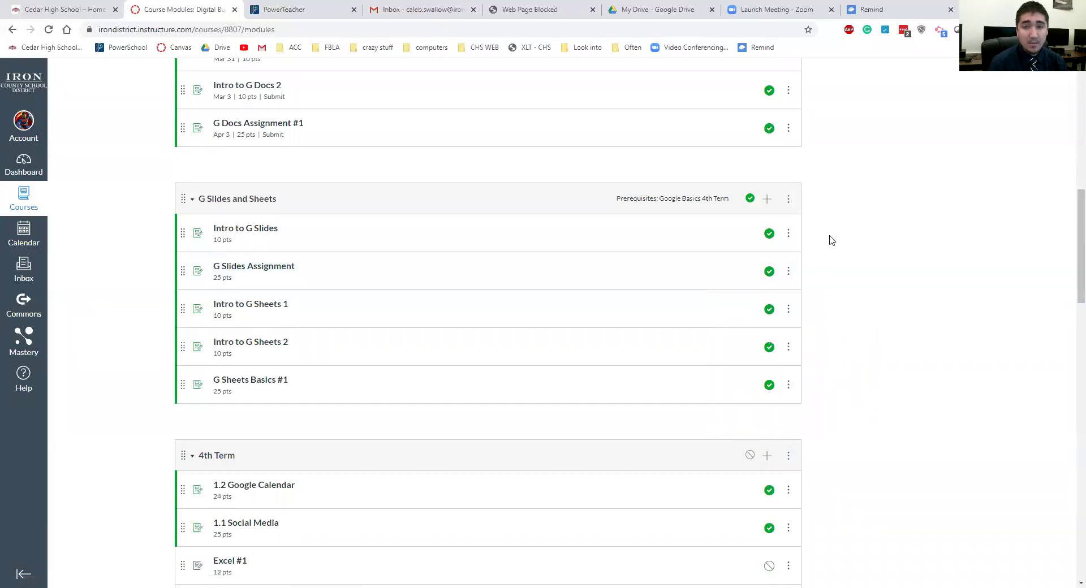
scroll(832, 240, up, 1)
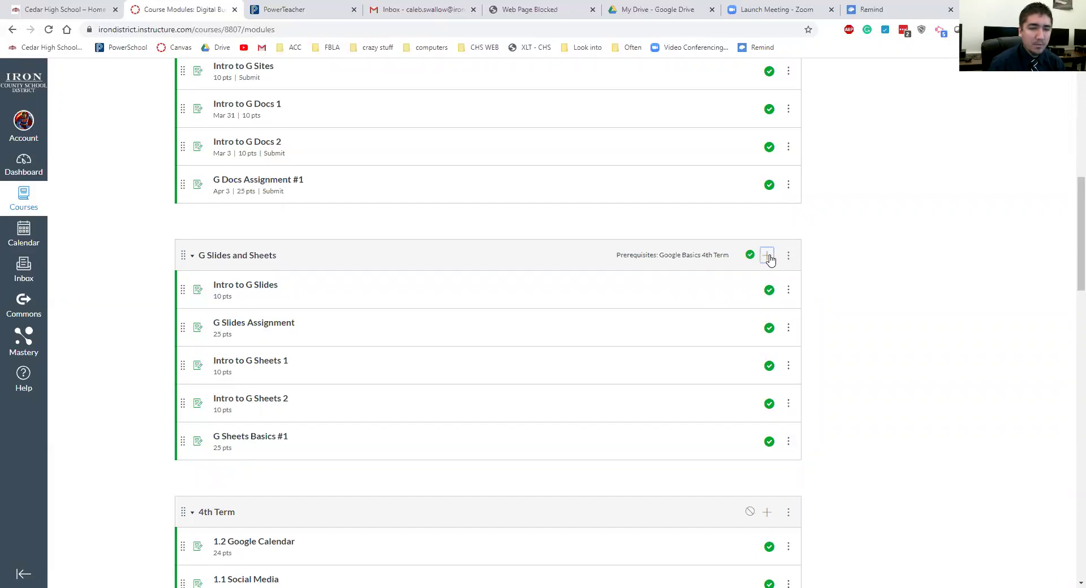
click(768, 256)
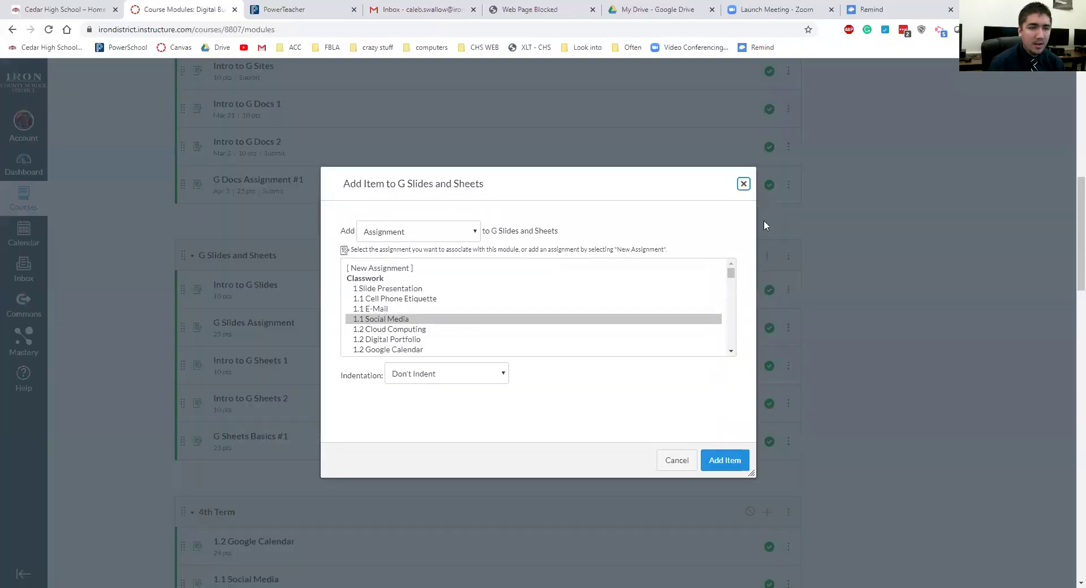
key(Escape)
Edit the G Slides and Sheets module settings, replacing its prerequisite with a new one set to Google Basics 4th Term
click(789, 258)
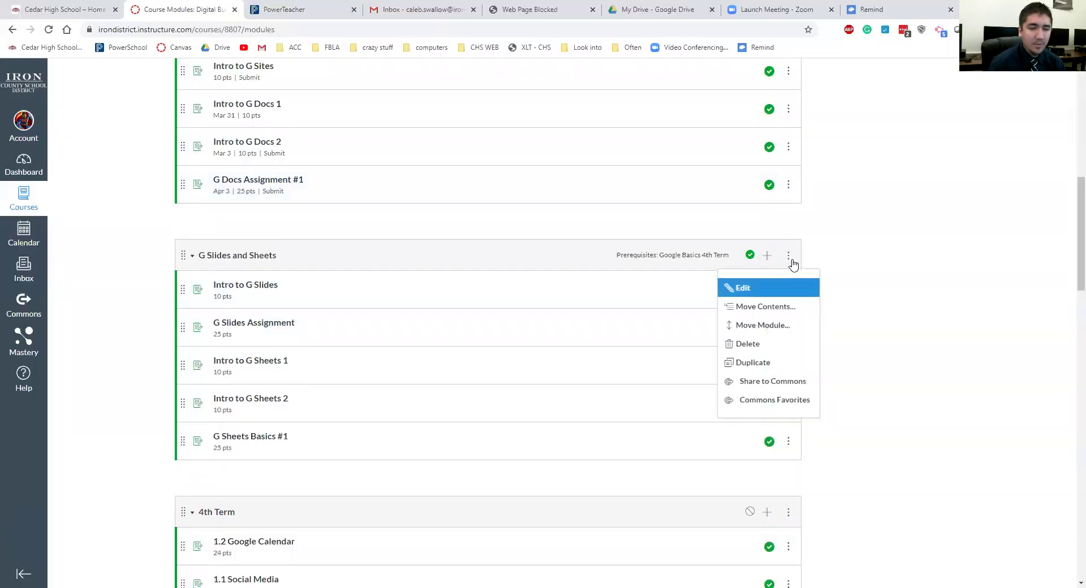
click(743, 289)
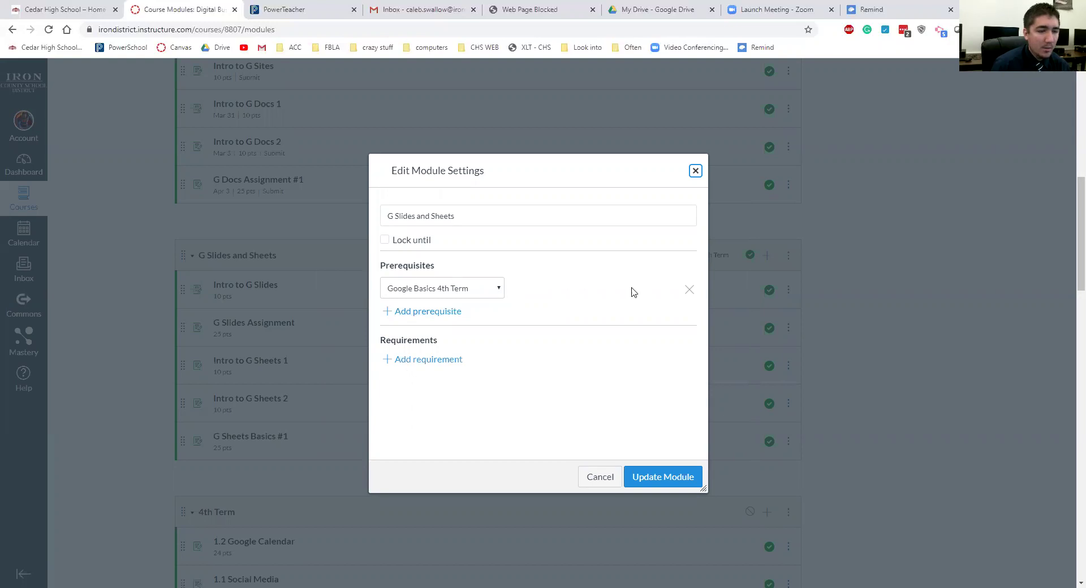
click(689, 290)
click(435, 284)
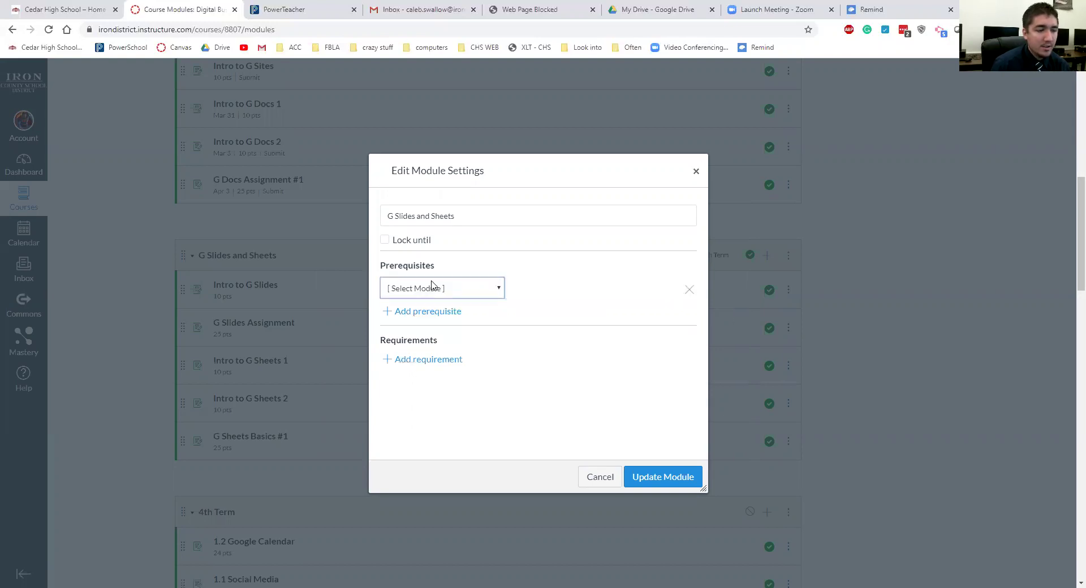
scroll(213, 286, up, 6)
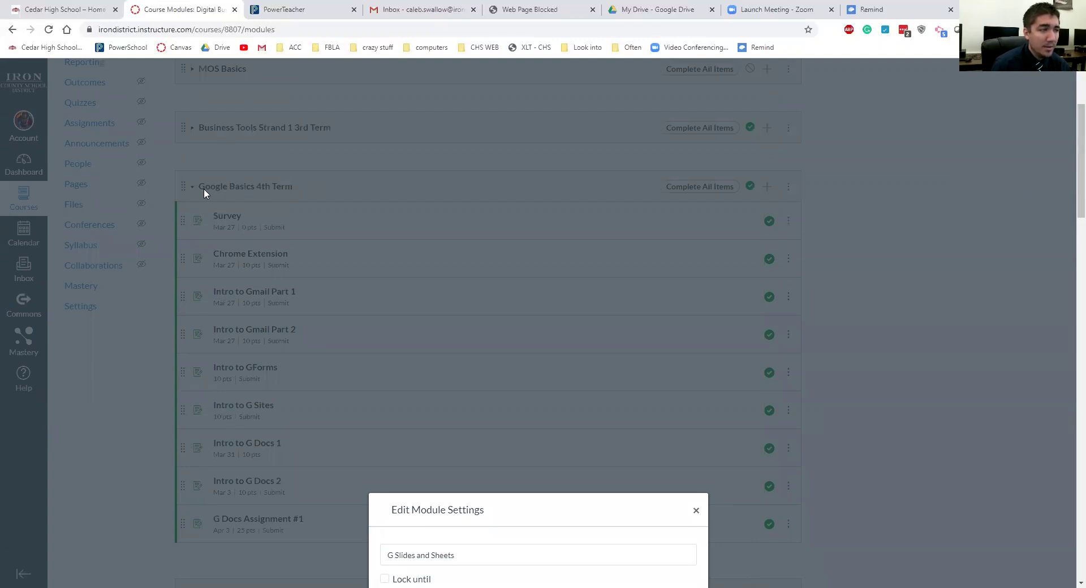
scroll(315, 237, down, 4)
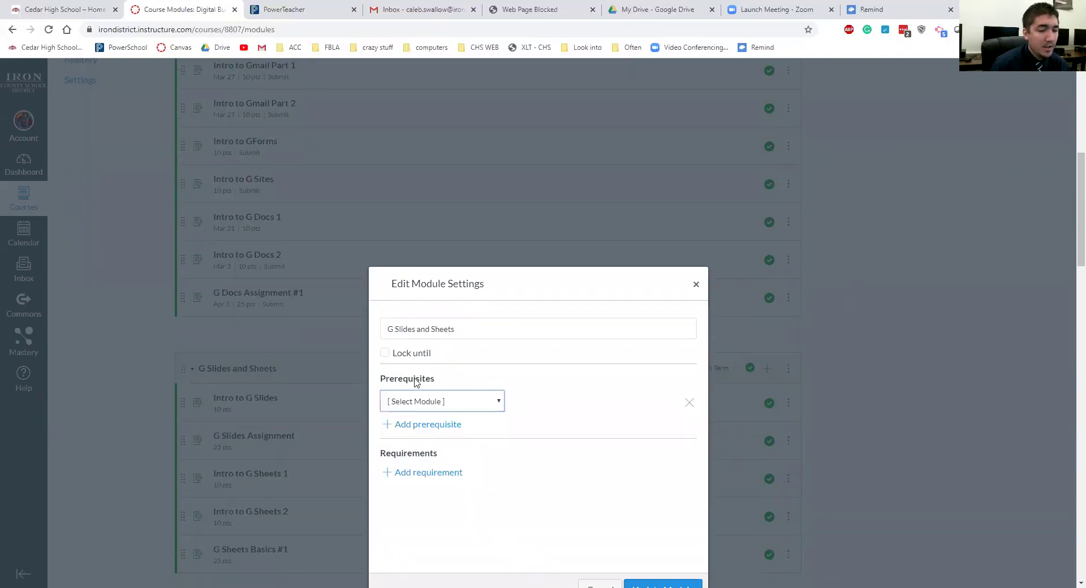
click(458, 402)
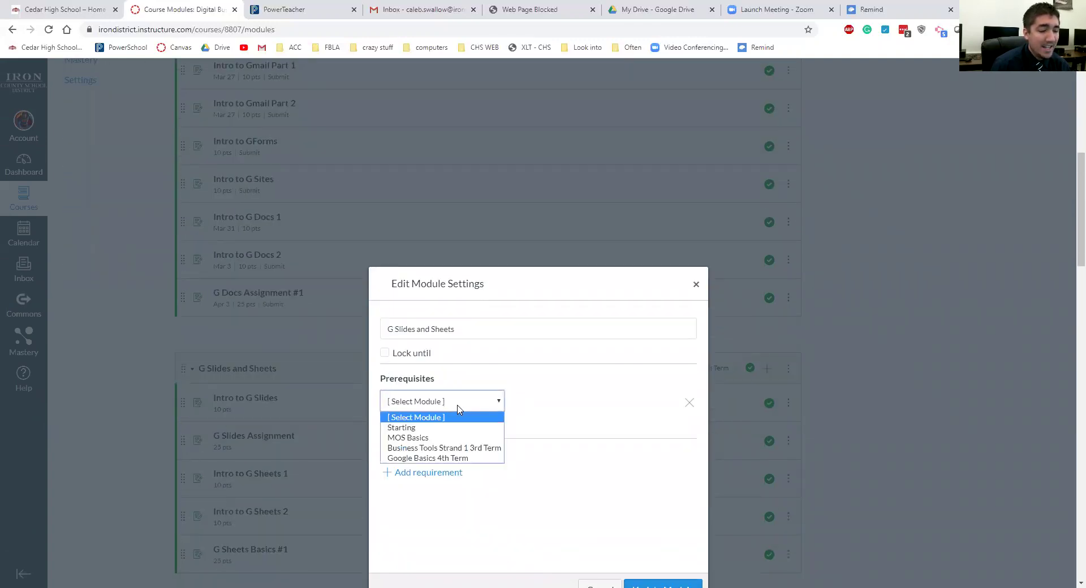
click(446, 458)
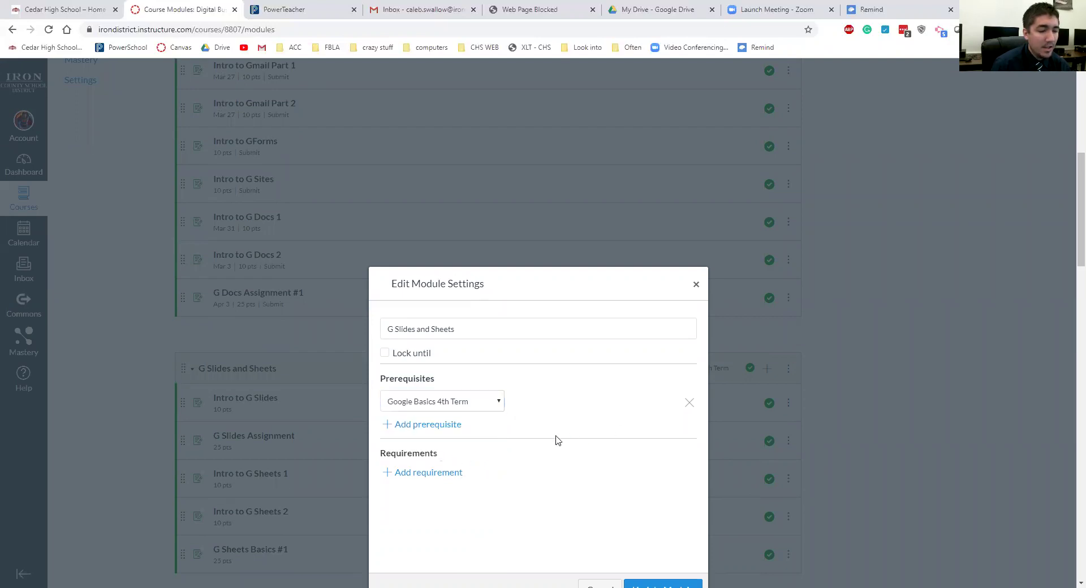
Examine the assignments of the prerequisite module Google Basics 4th Term and those of the G Slides and Sheets module
scroll(235, 276, up, 2)
scroll(197, 284, down, 3)
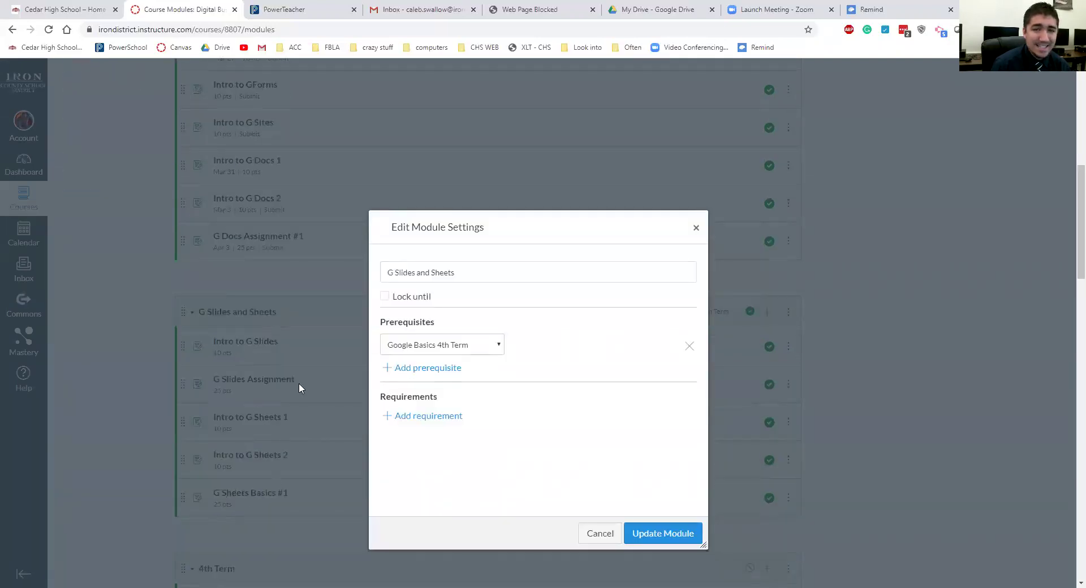
scroll(207, 401, up, 5)
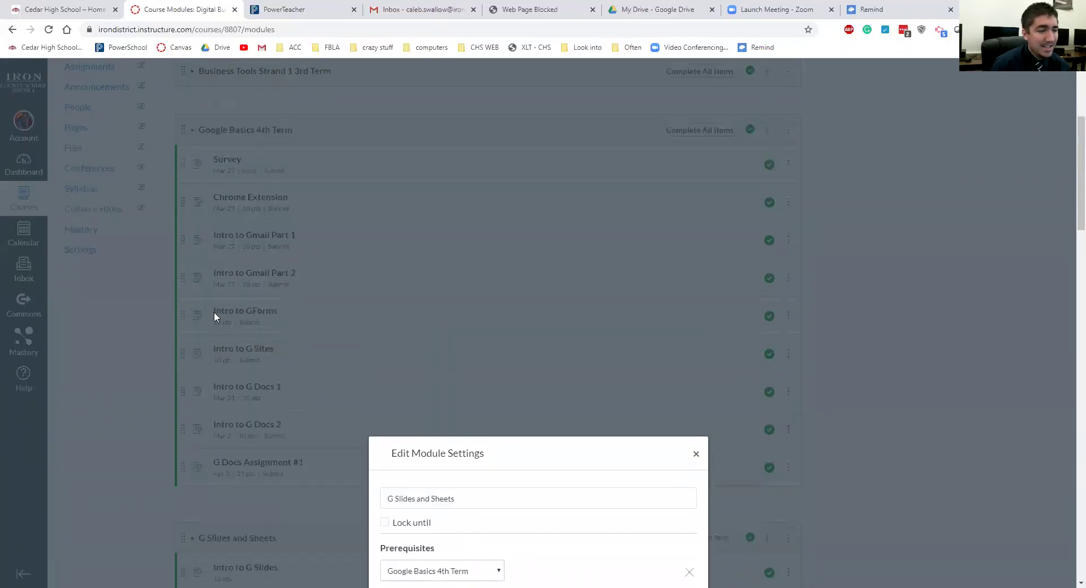
scroll(252, 272, down, 3)
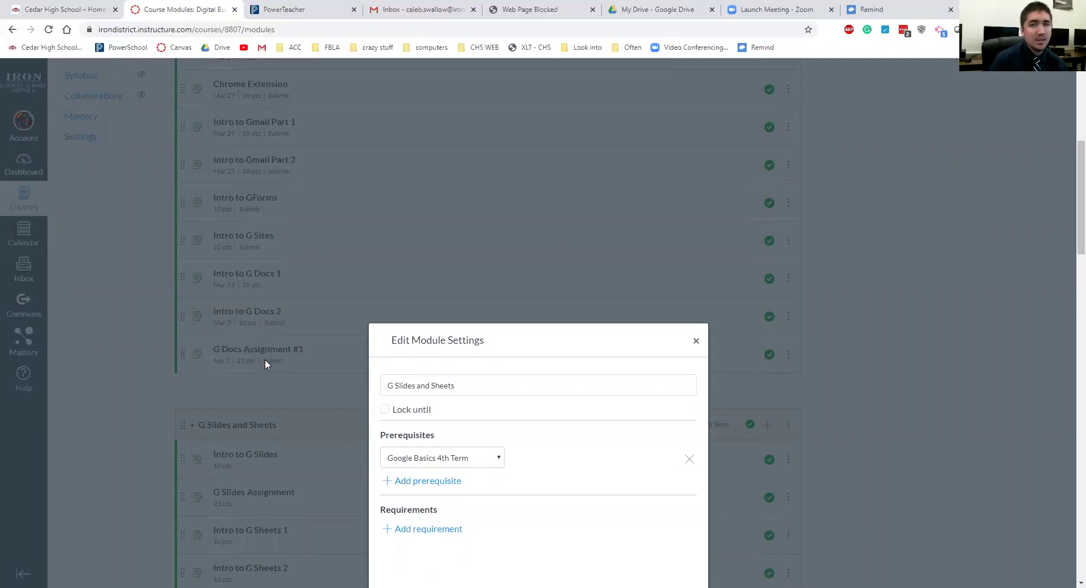
scroll(265, 359, down, 2)
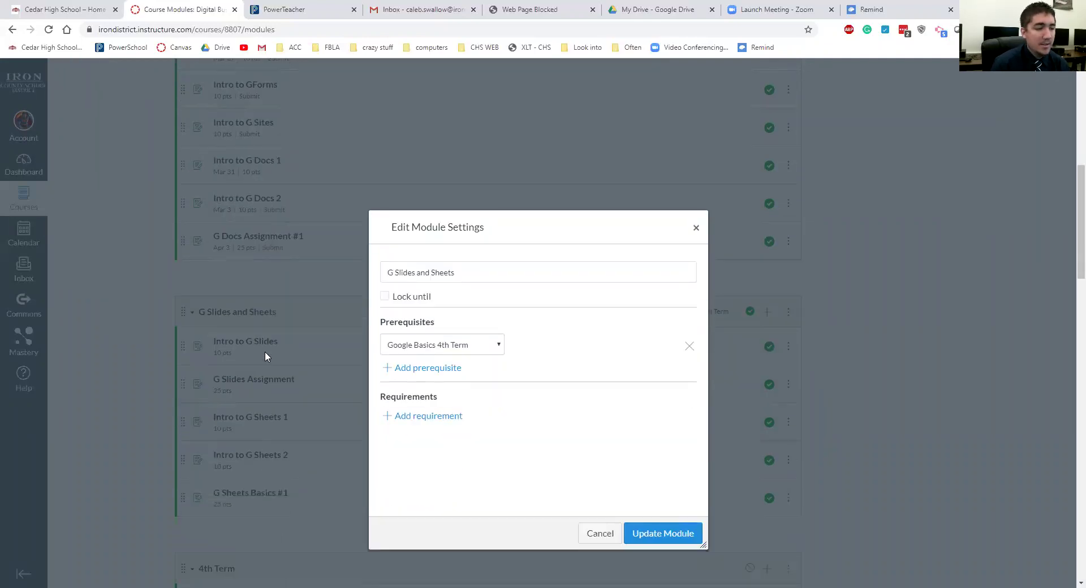
scroll(265, 351, up, 5)
scroll(272, 402, down, 2)
scroll(242, 170, up, 2)
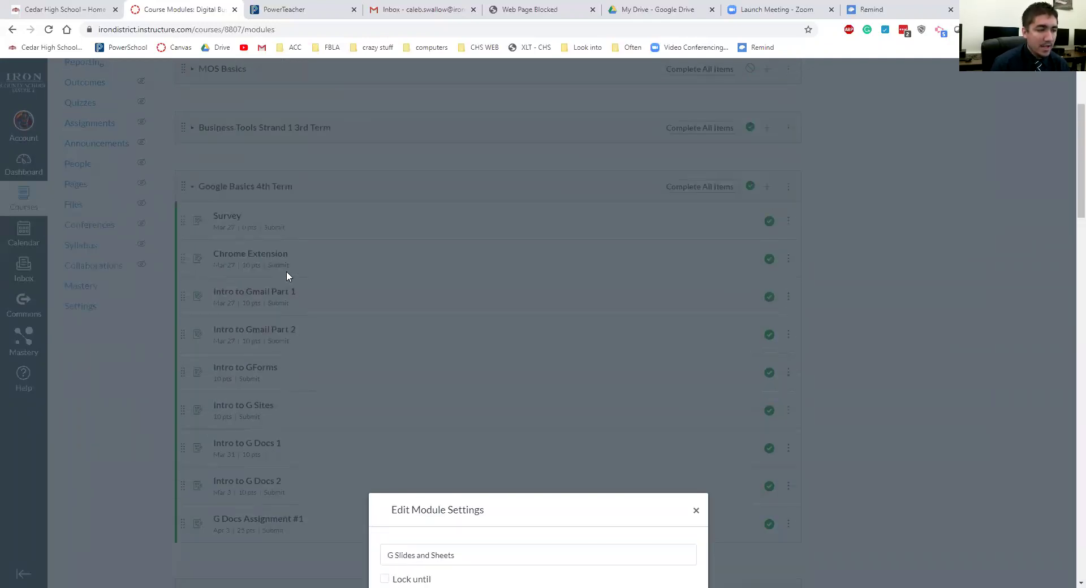
scroll(283, 423, down, 6)
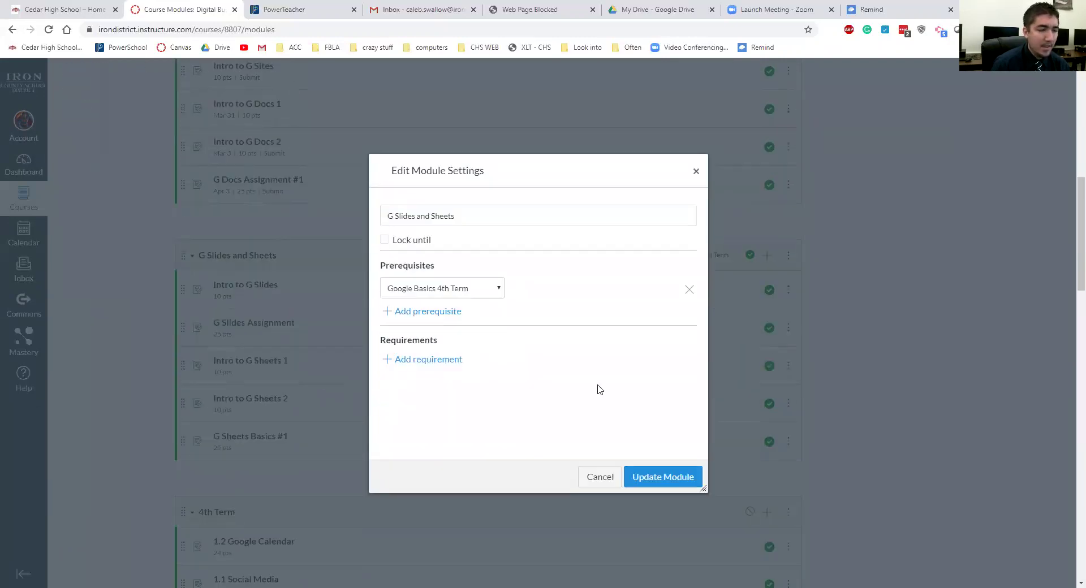
Add a requirement to submit Intro to G Slides, with all requirements to be completed in sequential order
click(422, 360)
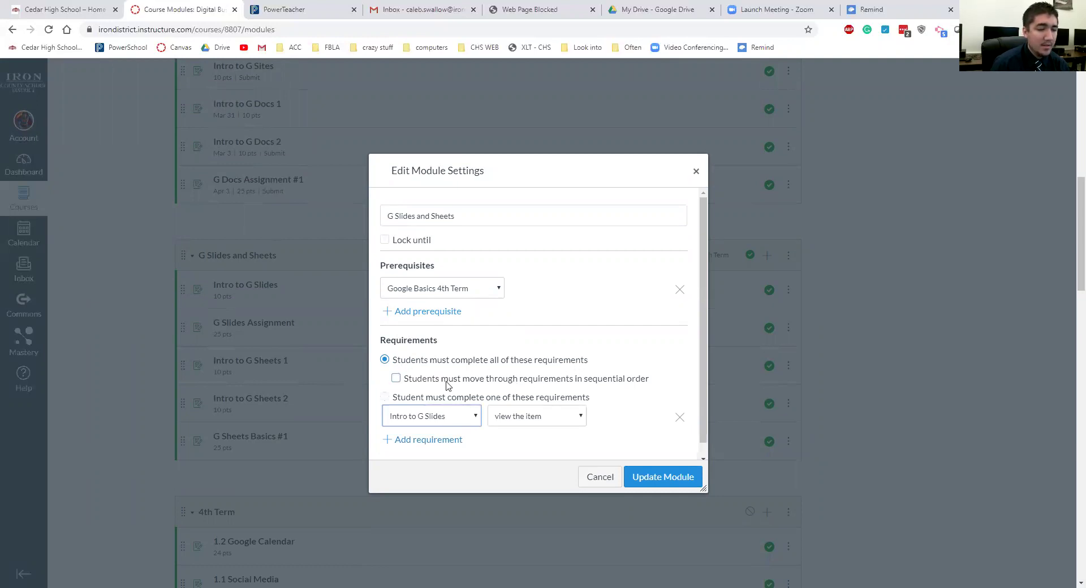
click(396, 380)
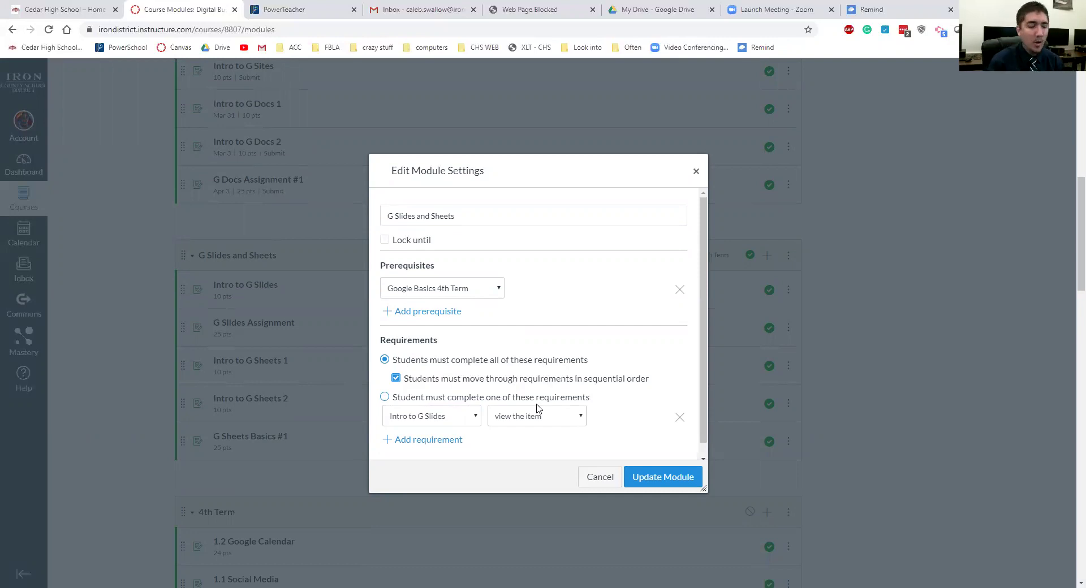
scroll(492, 403, down, 2)
scroll(475, 332, up, 1)
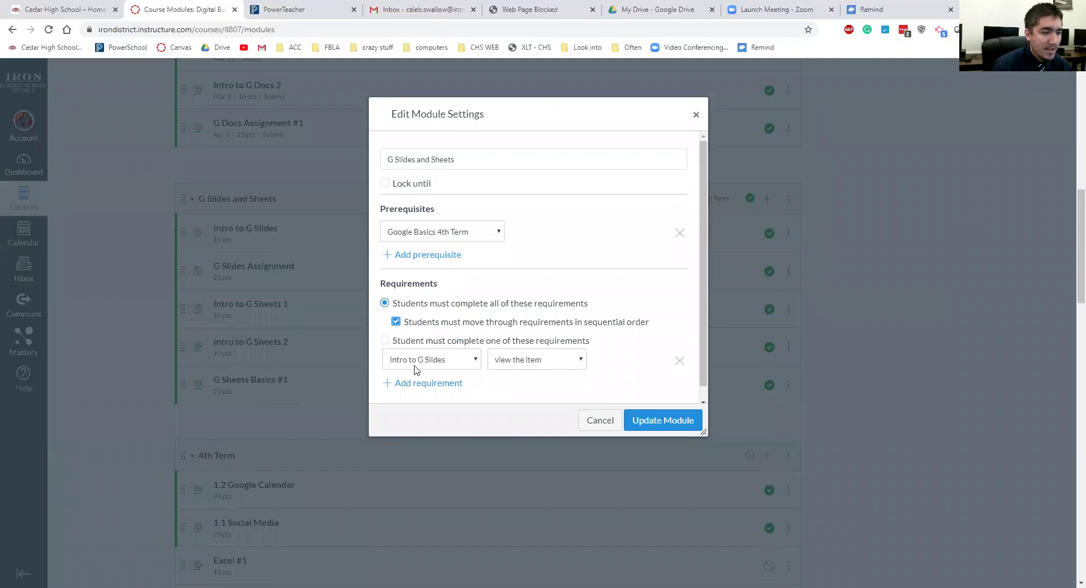
click(551, 367)
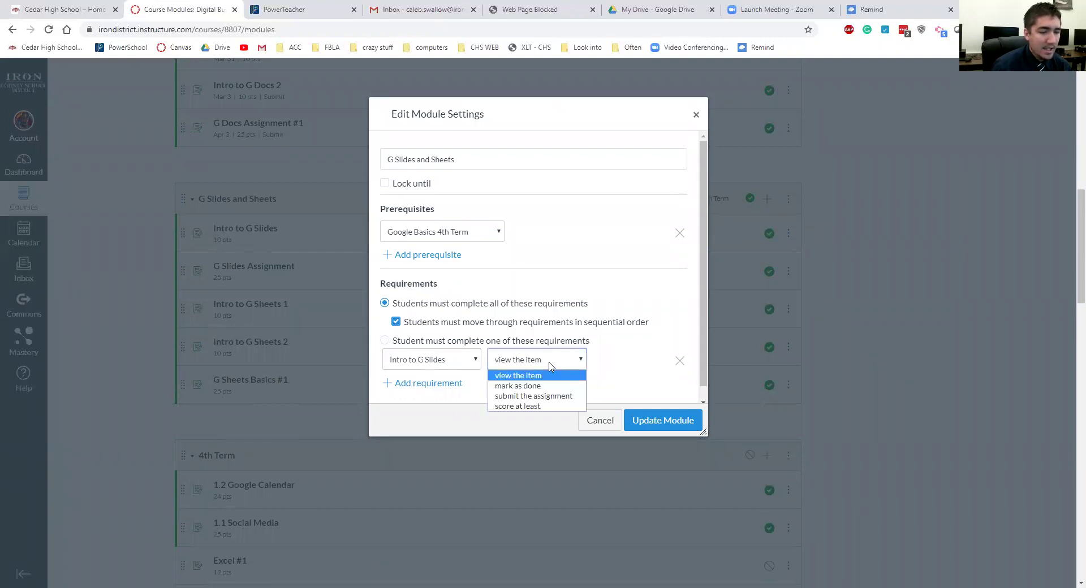
click(551, 396)
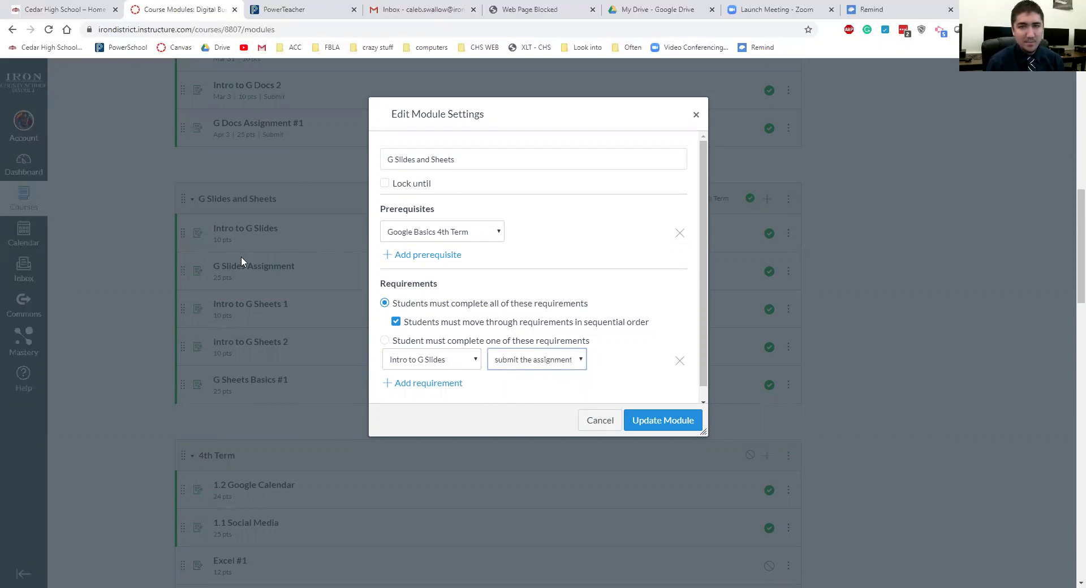
Add a second requirement that students submit the assignment for G Slides Assignment
click(403, 383)
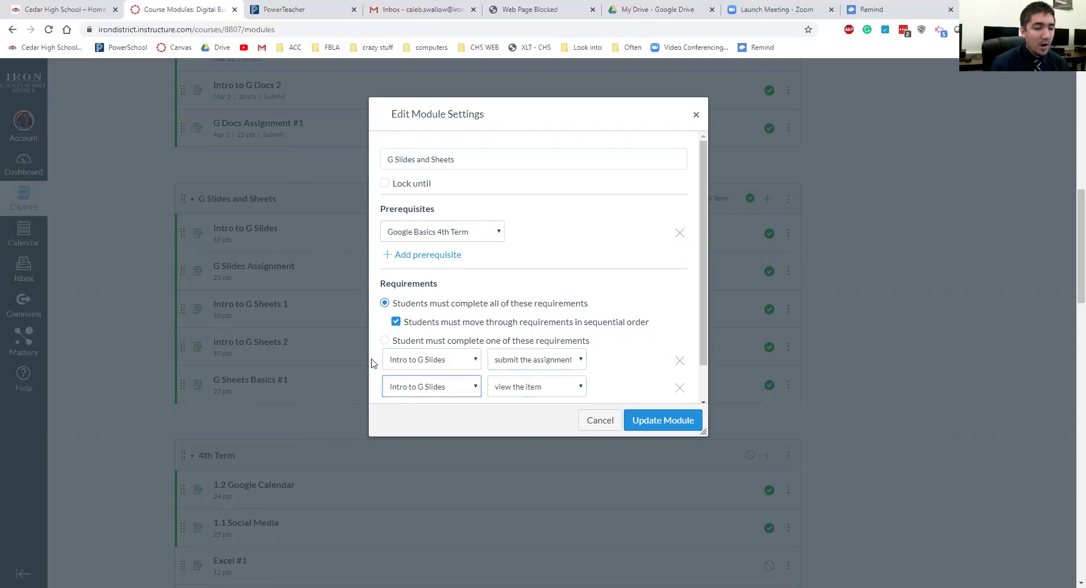
click(413, 384)
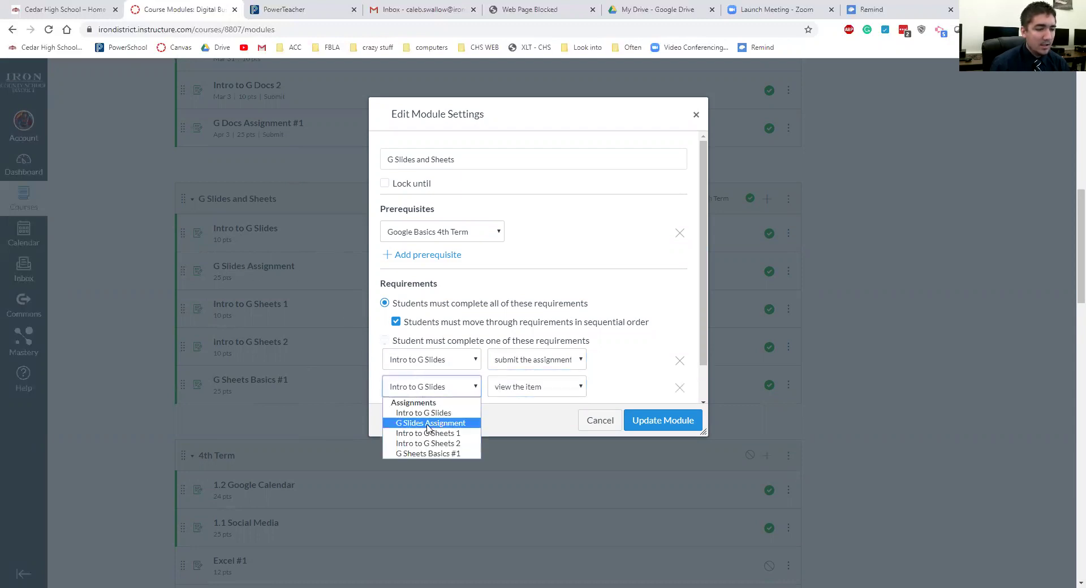
click(432, 423)
click(554, 388)
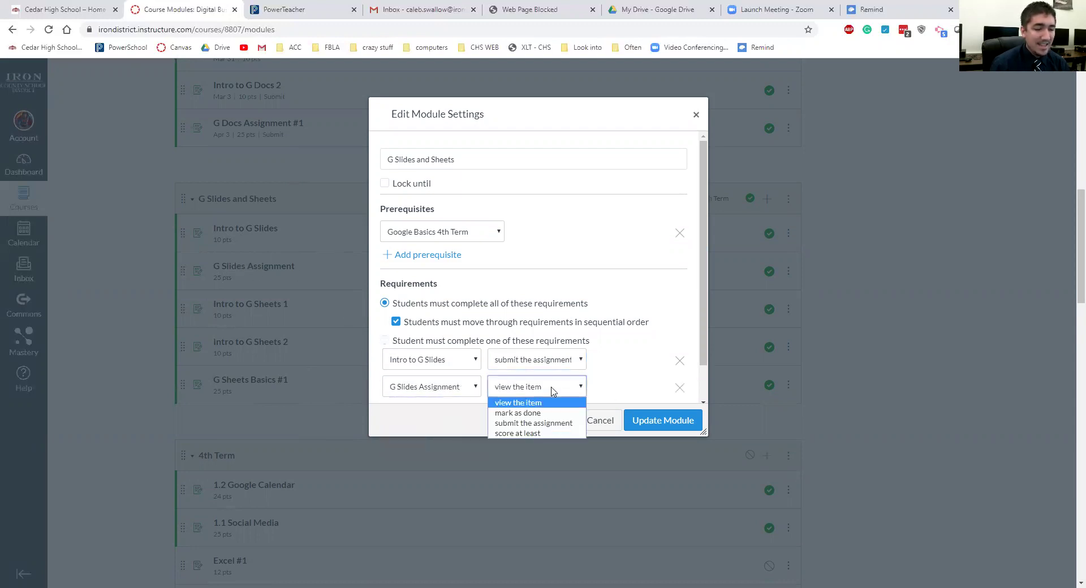
click(518, 423)
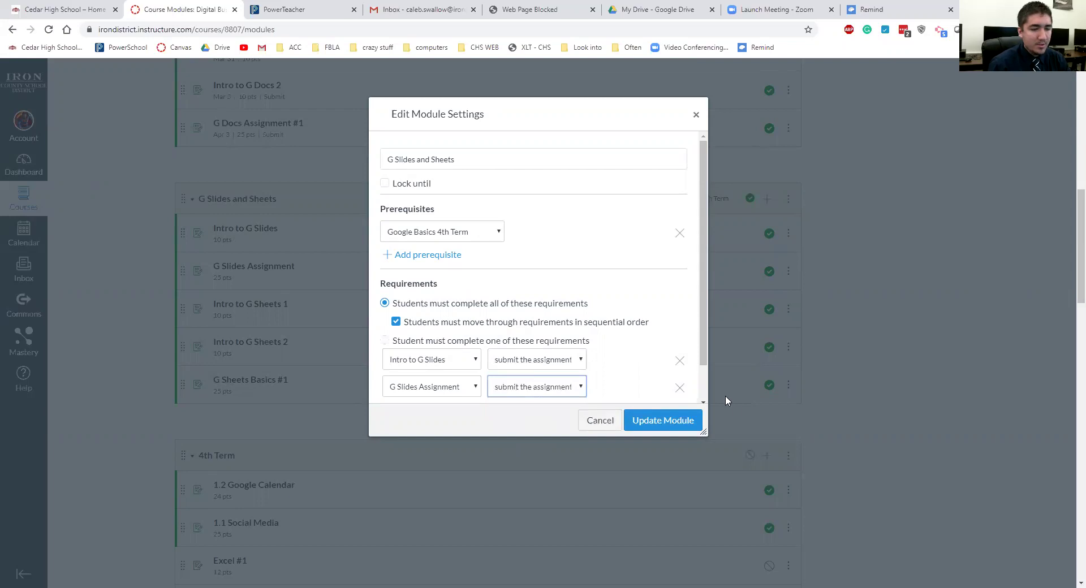
Add a third requirement that students submit the assignment for Intro to G Sheets 1
scroll(529, 378, down, 1)
click(419, 372)
scroll(441, 351, down, 1)
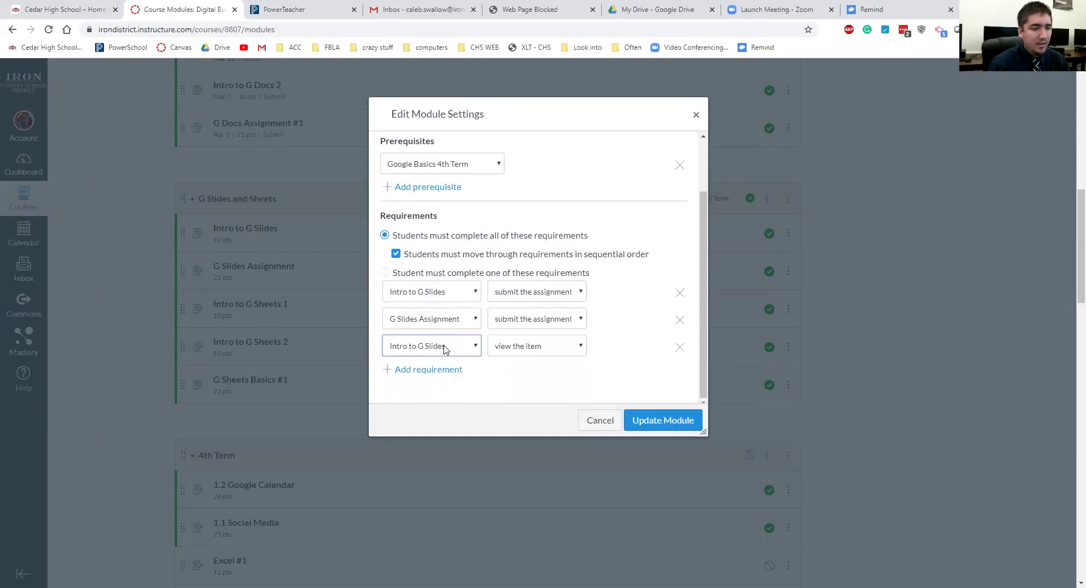
click(447, 347)
click(452, 393)
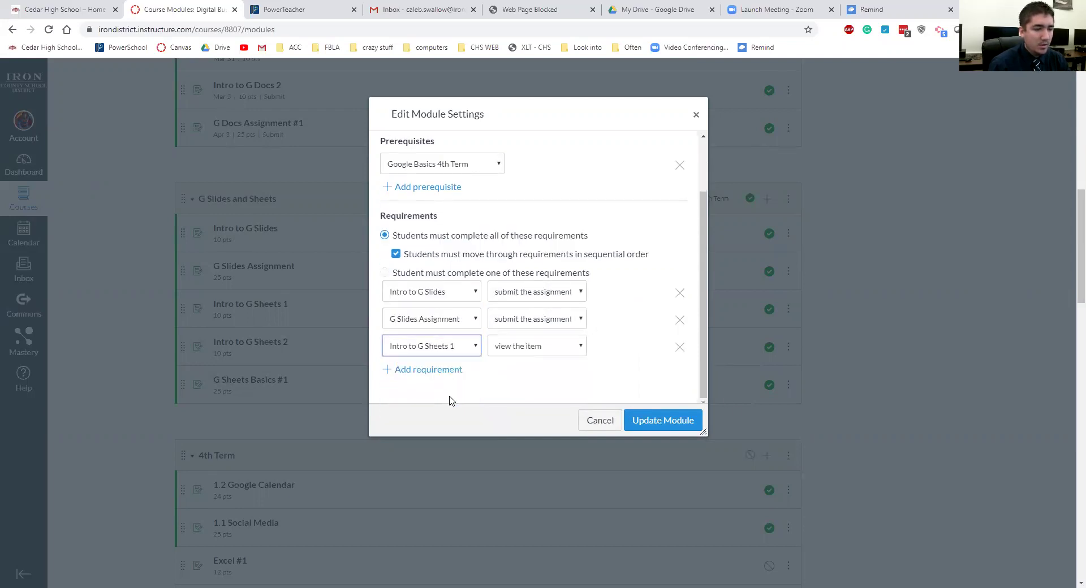
click(516, 352)
click(533, 382)
Add a fourth requirement that students submit the assignment for Intro to G Sheets 2
click(426, 371)
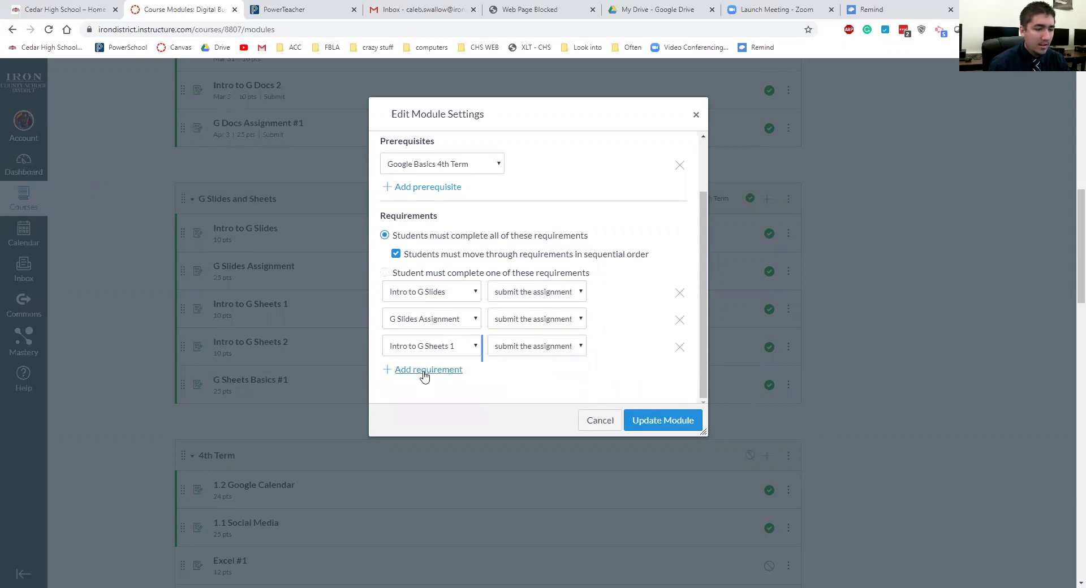
click(444, 379)
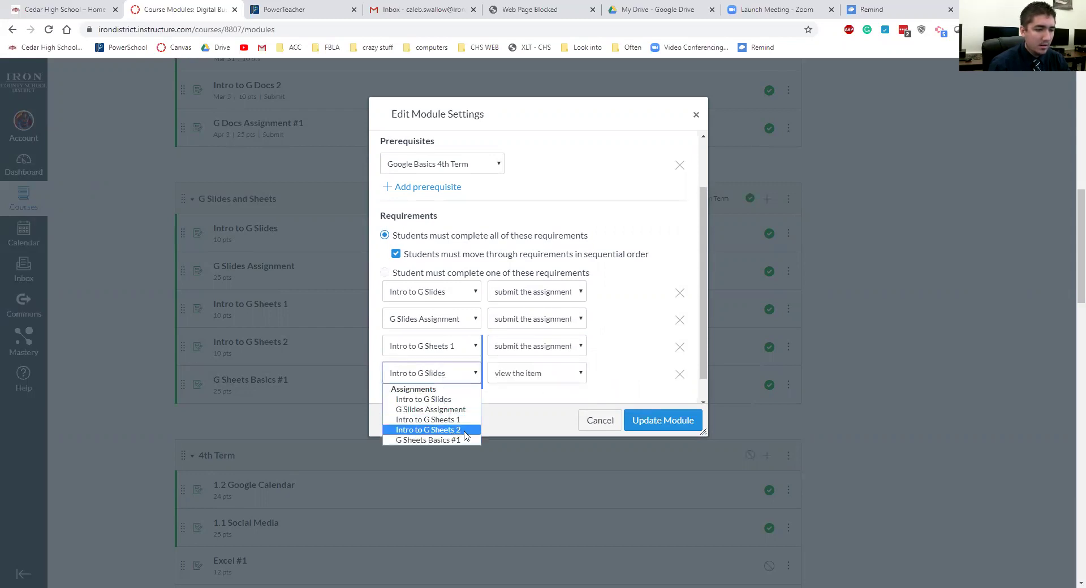
click(428, 430)
click(529, 374)
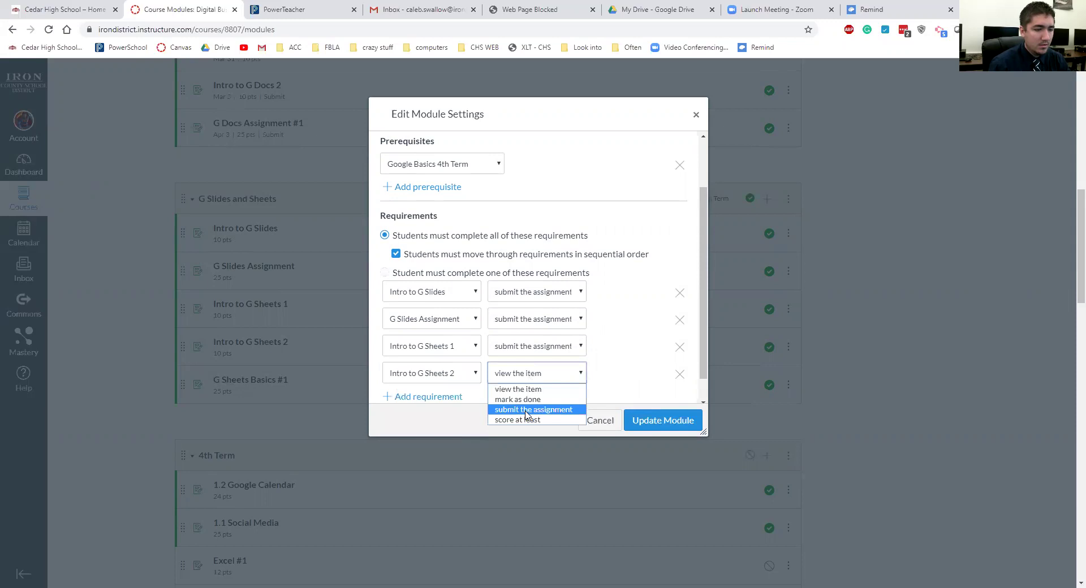
click(526, 406)
Add a fifth requirement that students submit the assignment for G Sheets Basics #1, and save the module settings
click(453, 398)
click(445, 373)
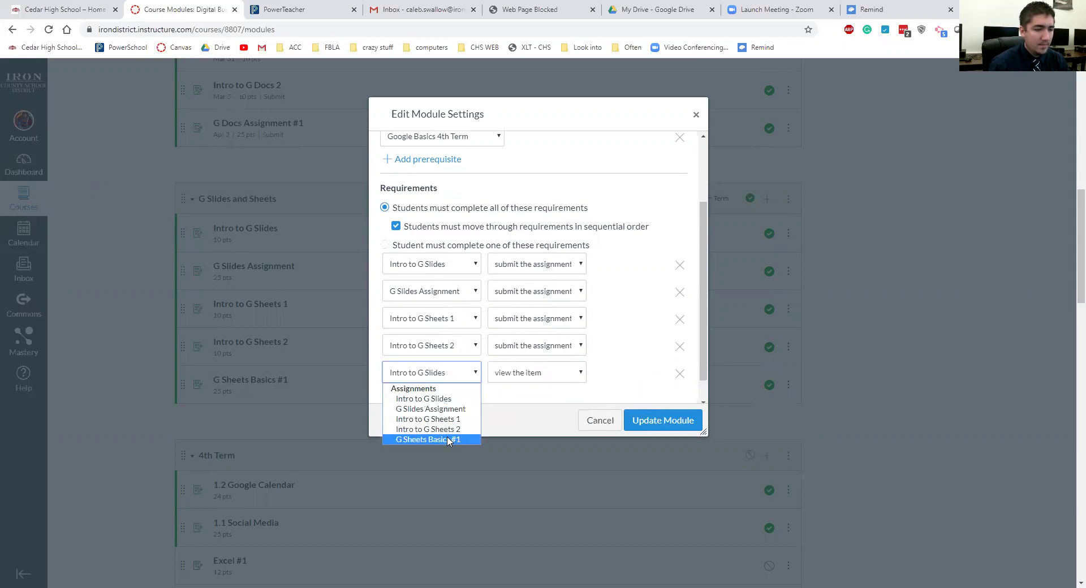
click(451, 439)
click(538, 373)
click(538, 413)
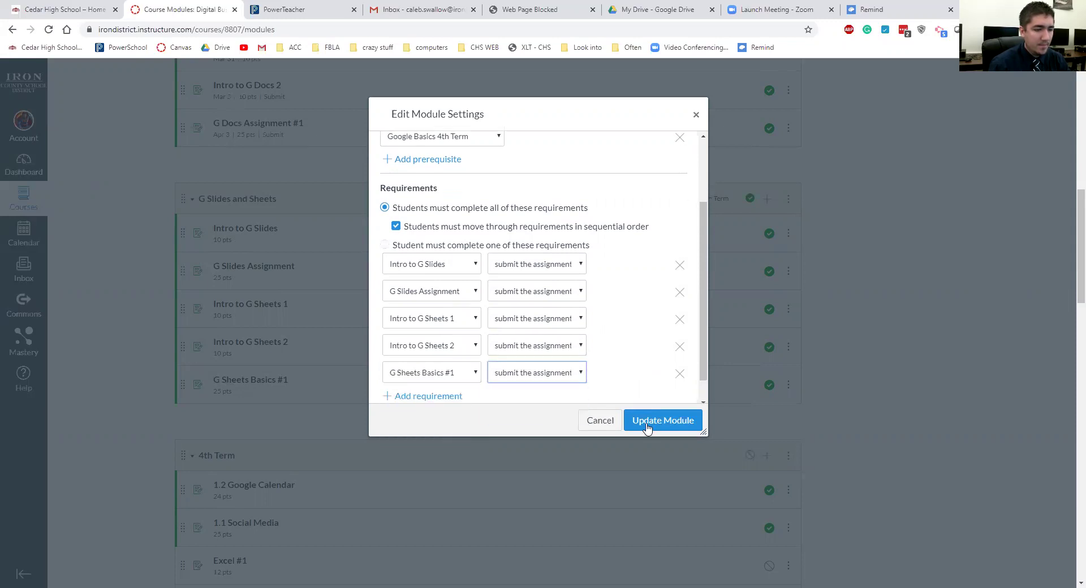
click(682, 424)
click(559, 392)
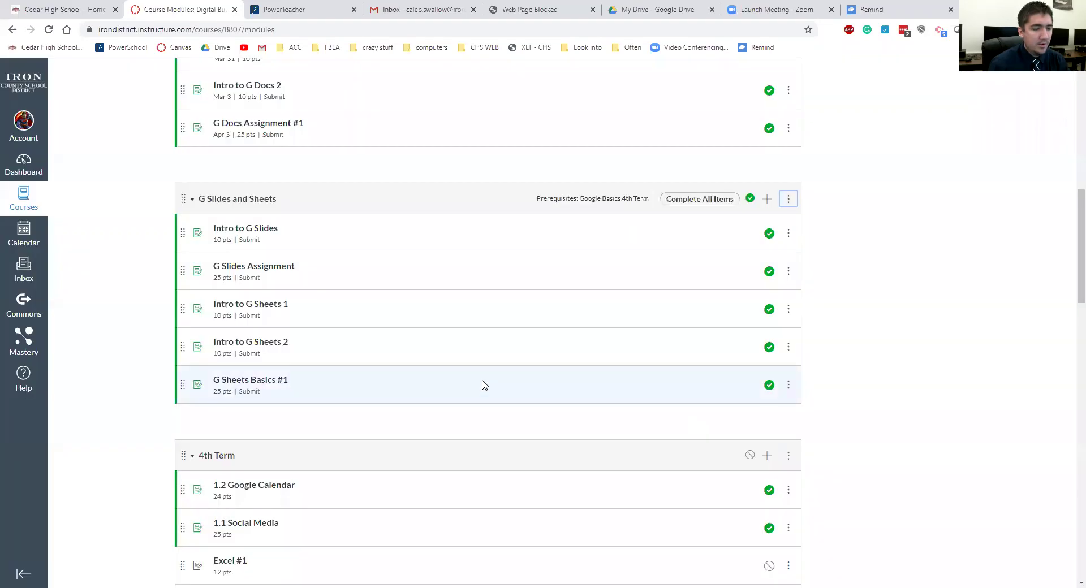
Switch the course to Student View from its home page and open the student's modules list
scroll(164, 399, up, 15)
click(79, 141)
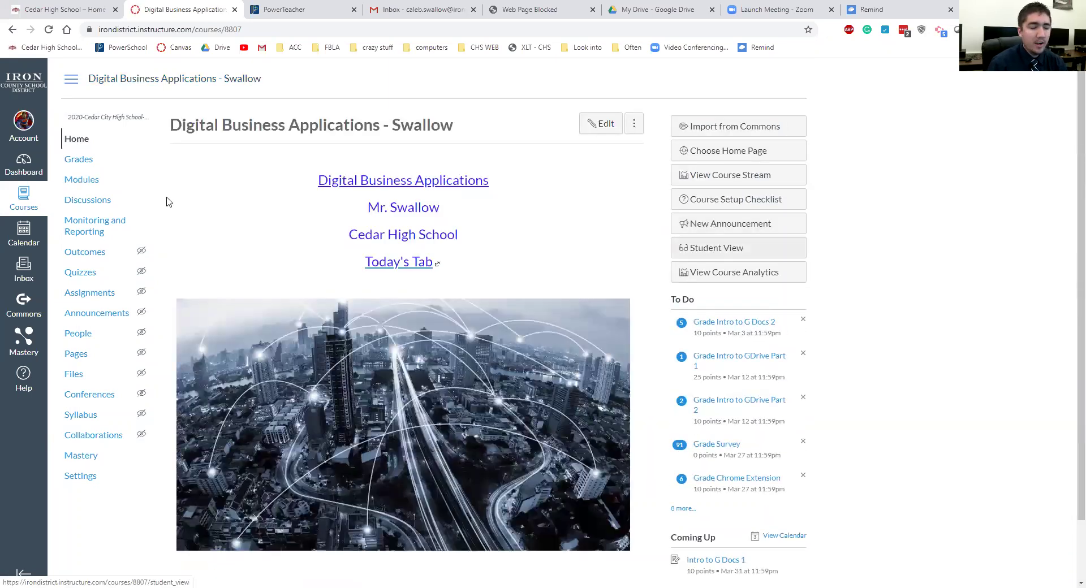
click(707, 251)
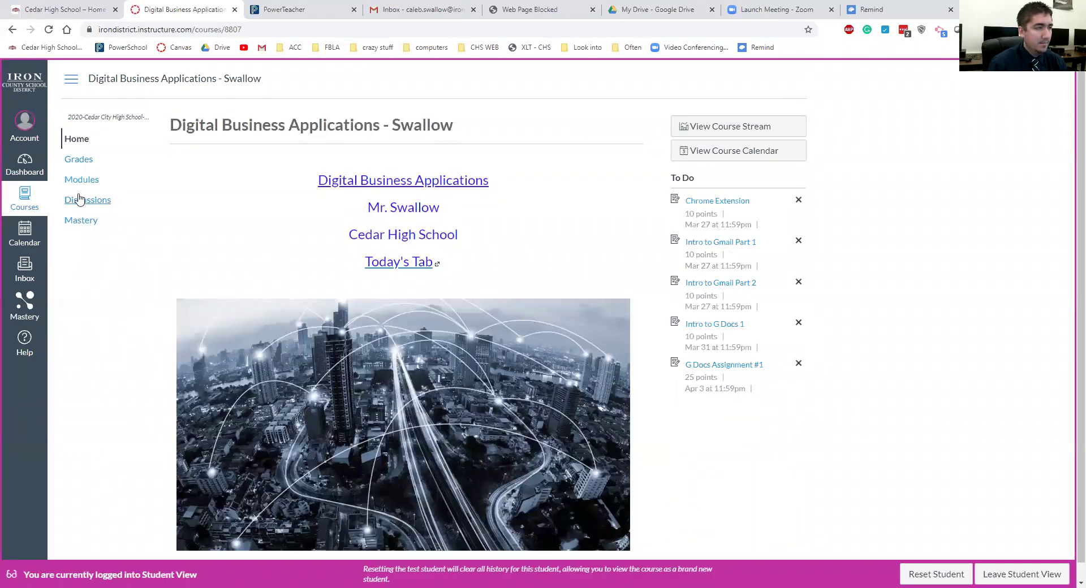
click(72, 180)
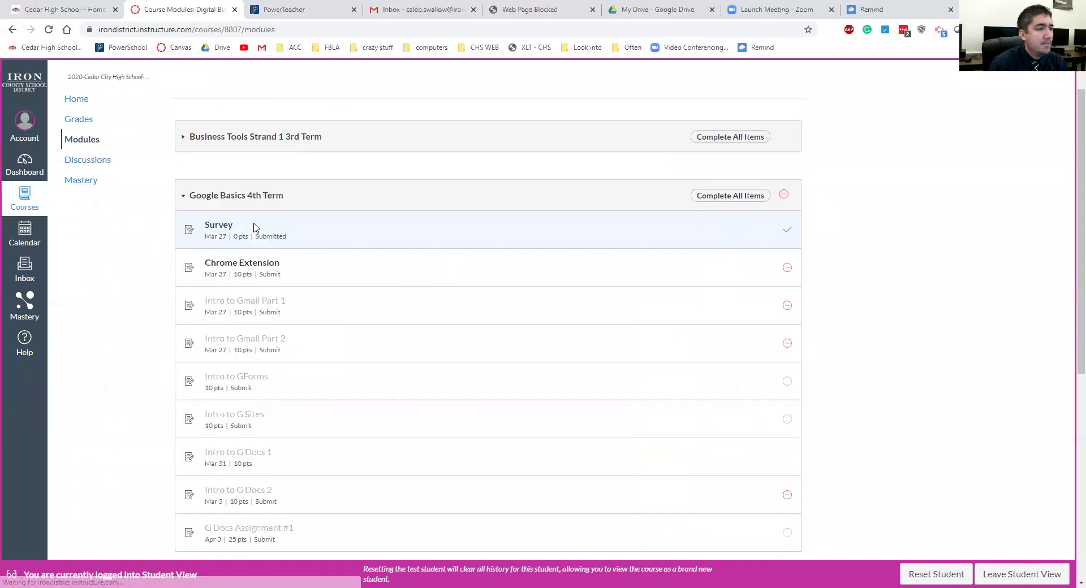
Submit the file 3010 exam review as the test student for the Chrome Extension assignment in Google Basics 4th Term
scroll(399, 275, down, 7)
scroll(399, 276, up, 6)
scroll(417, 283, down, 6)
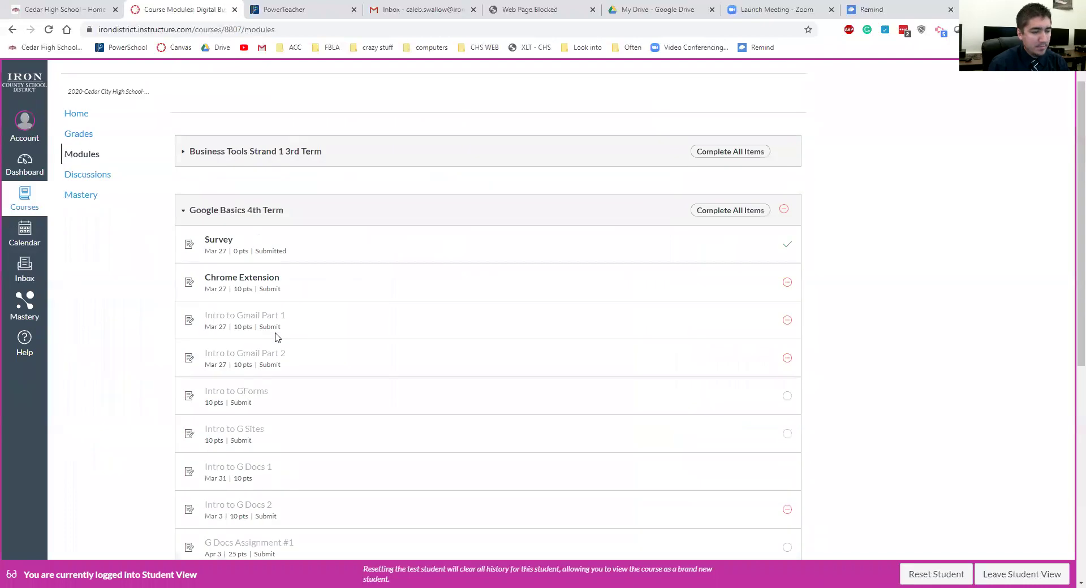
scroll(278, 337, down, 2)
scroll(262, 310, up, 1)
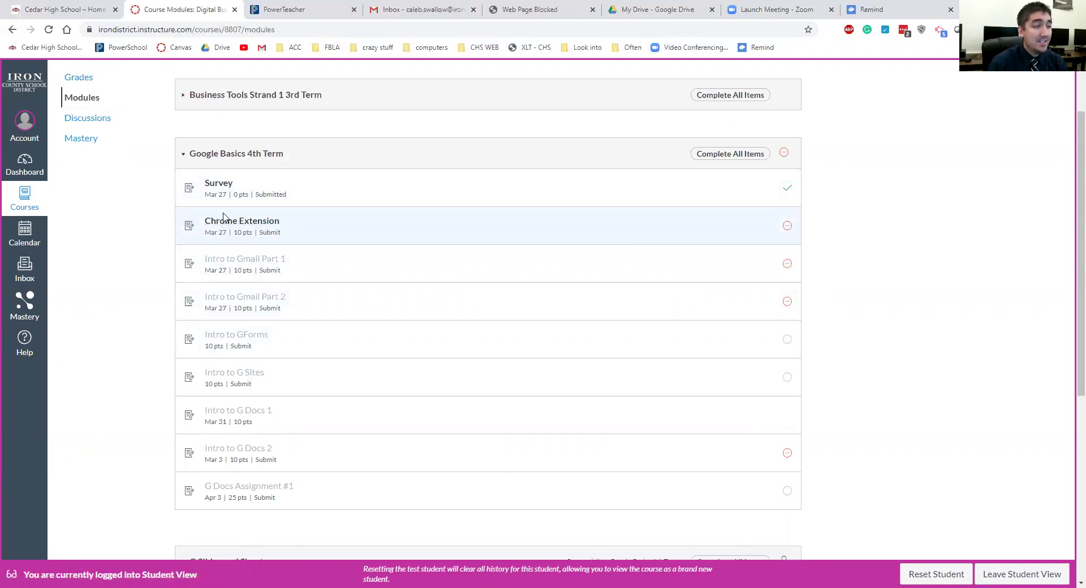
click(273, 223)
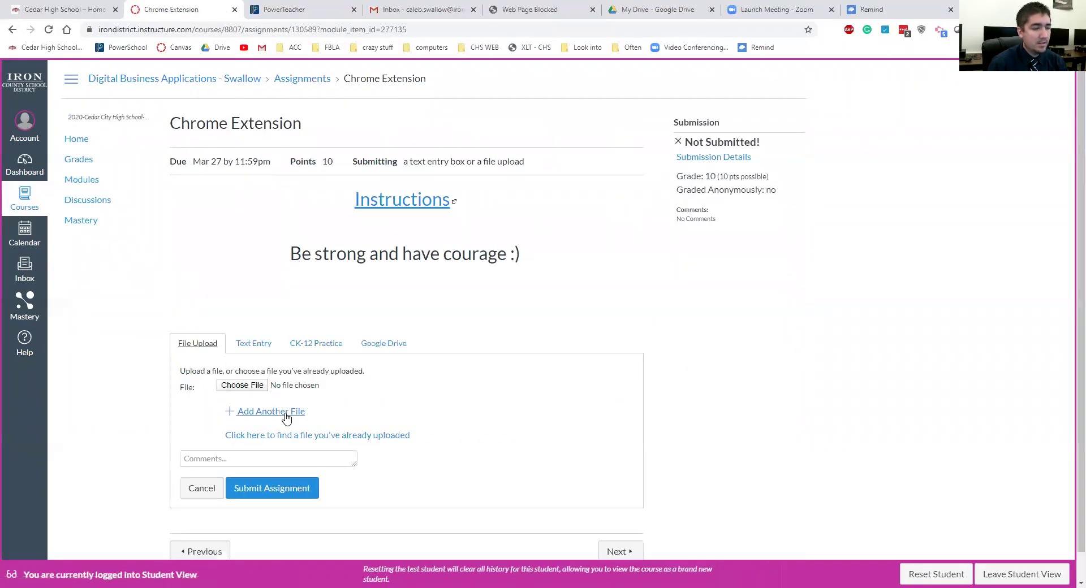
click(241, 386)
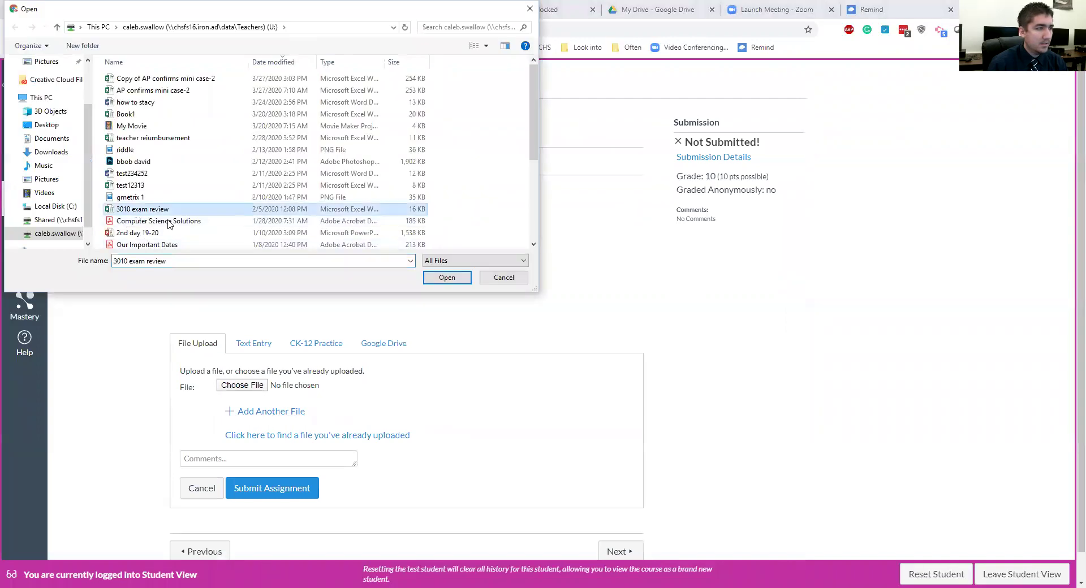
click(460, 283)
click(300, 490)
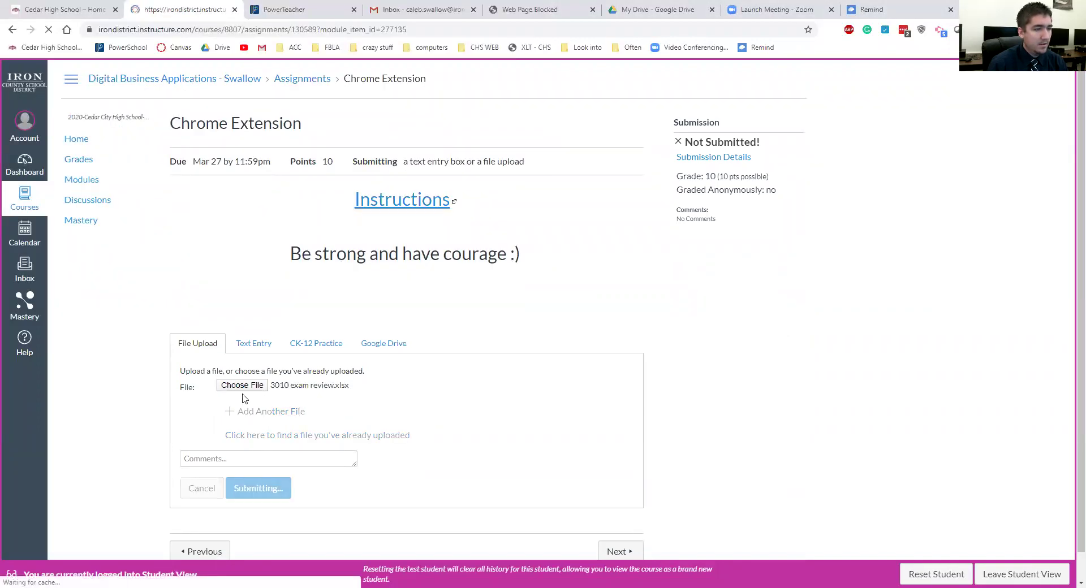
Return to the modules list and check which Google Basics 4th Term items are completed, available or locked
click(104, 182)
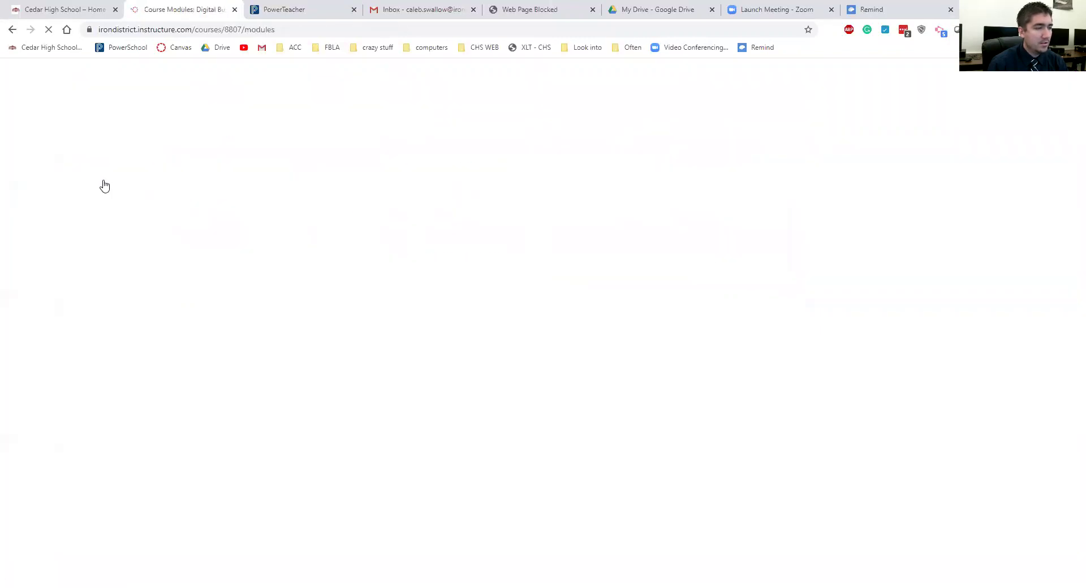
scroll(272, 308, down, 1)
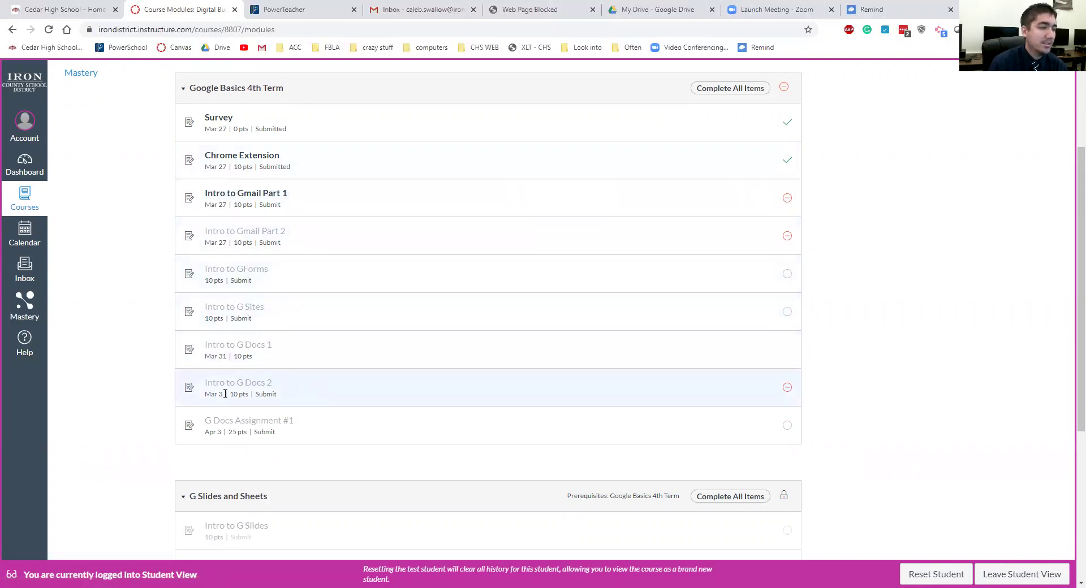
scroll(288, 397, up, 2)
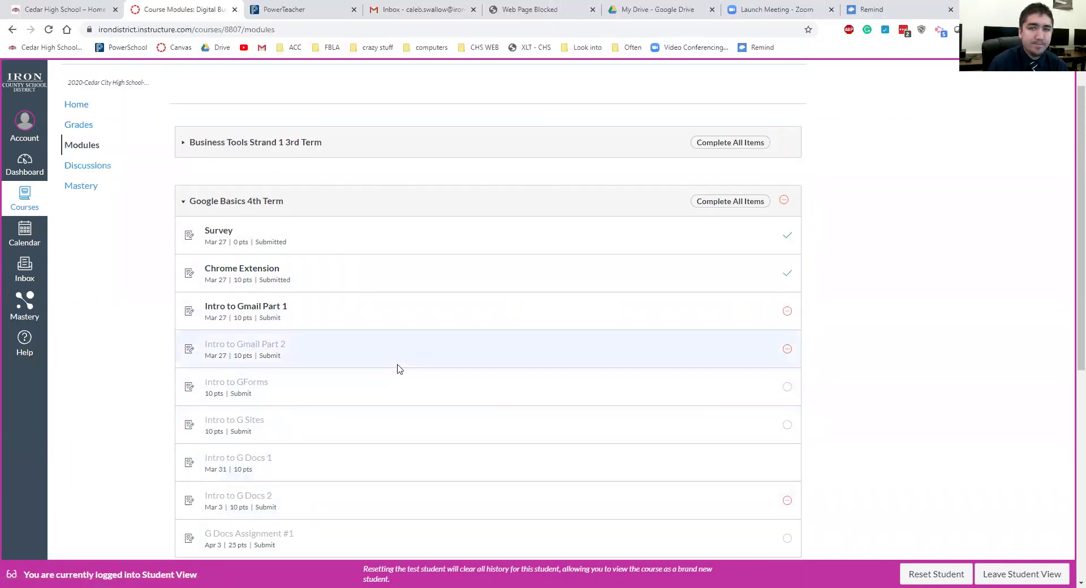